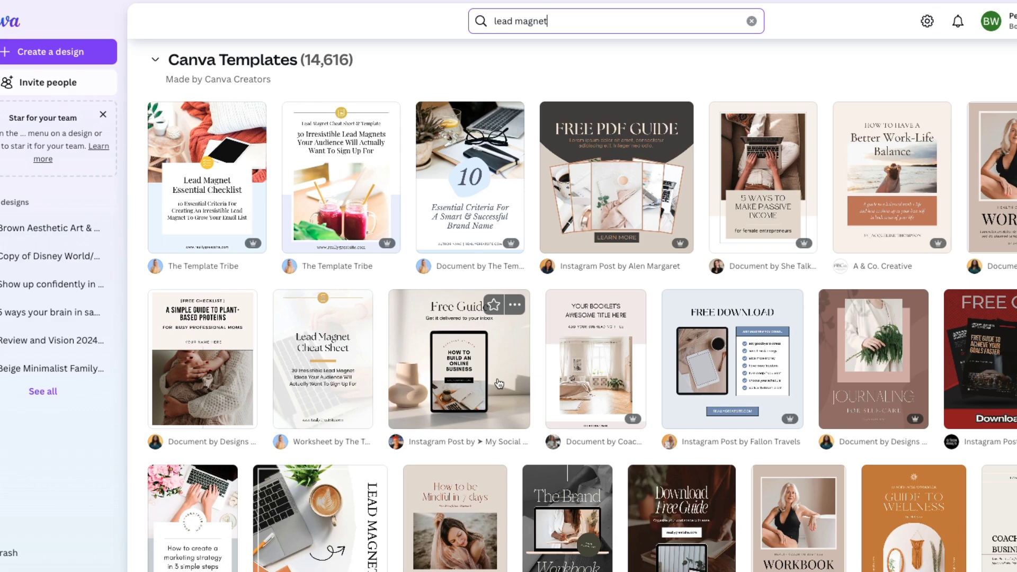
Step: Browse the lead magnet templates and open the beige Workbook document with the seated woman on its cover
{"action": "scroll", "coordinate": [500, 383], "scroll_direction": "down", "scroll_amount": 1}
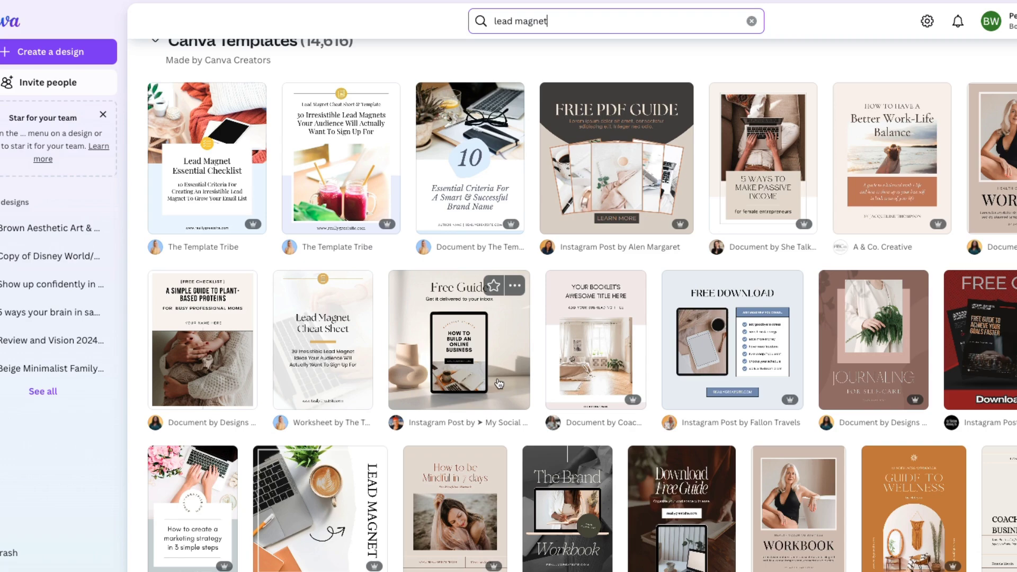
{"action": "scroll", "coordinate": [499, 383], "scroll_direction": "down", "scroll_amount": 2}
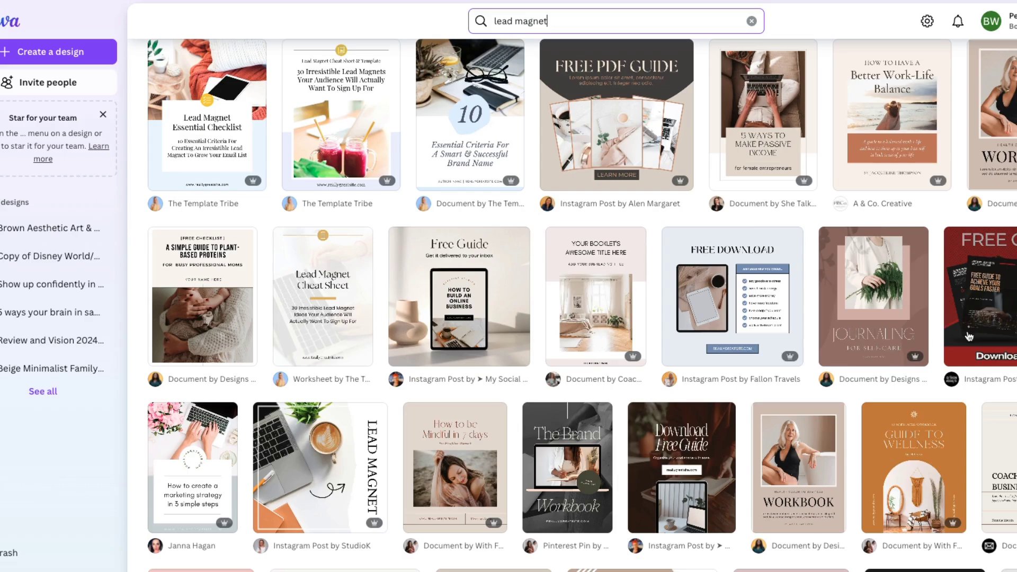
{"action": "scroll", "coordinate": [969, 337], "scroll_direction": "down", "scroll_amount": 4}
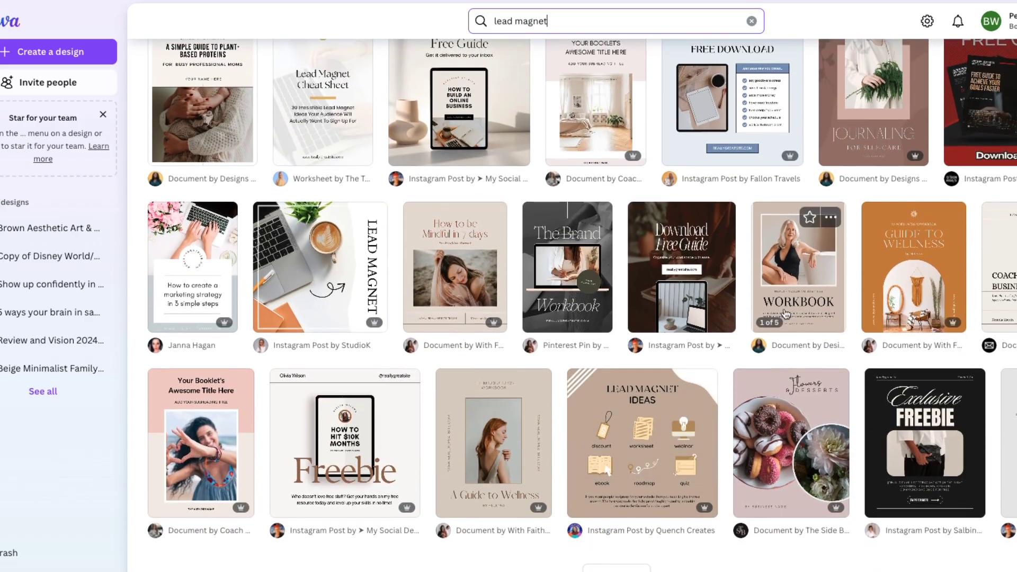
{"action": "left_click", "coordinate": [803, 290]}
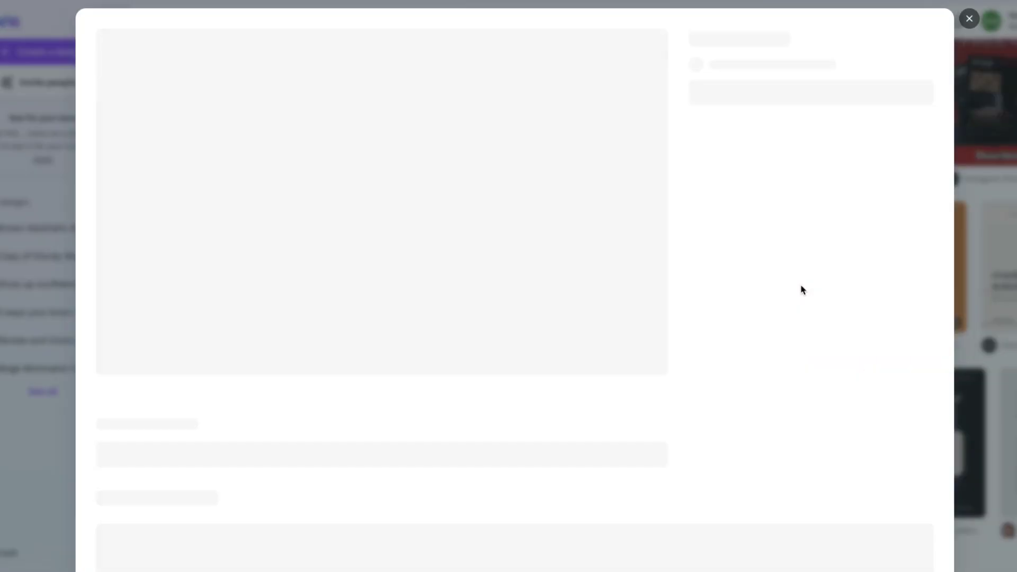
Step: Preview the inner pages of the Workbook template and start customizing it as a new design
{"action": "scroll", "coordinate": [413, 280], "scroll_direction": "down", "scroll_amount": 1}
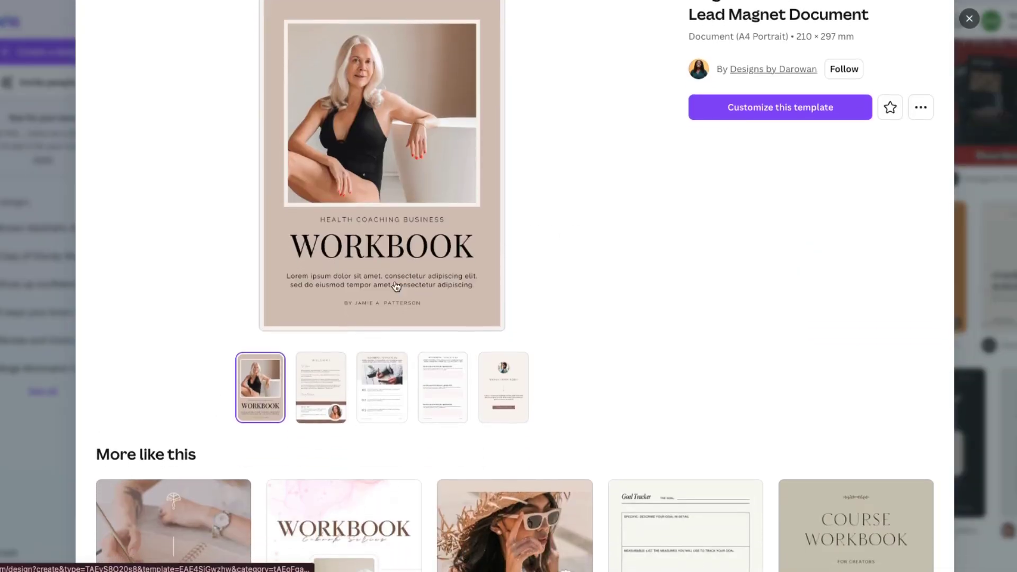
{"action": "left_click", "coordinate": [313, 383]}
{"action": "left_click", "coordinate": [392, 389]}
{"action": "left_click", "coordinate": [445, 390]}
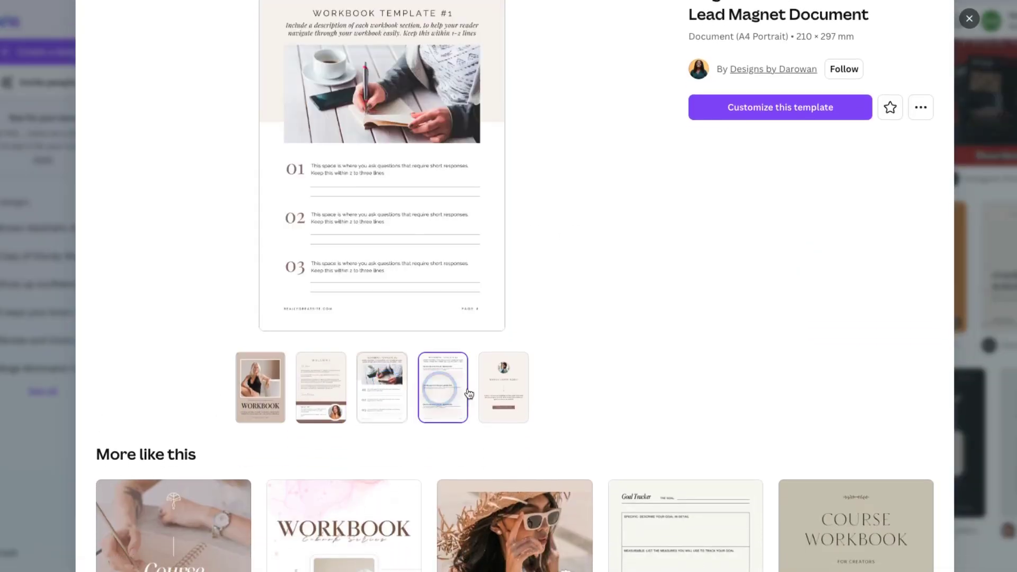
{"action": "left_click", "coordinate": [486, 389]}
{"action": "left_click", "coordinate": [783, 108]}
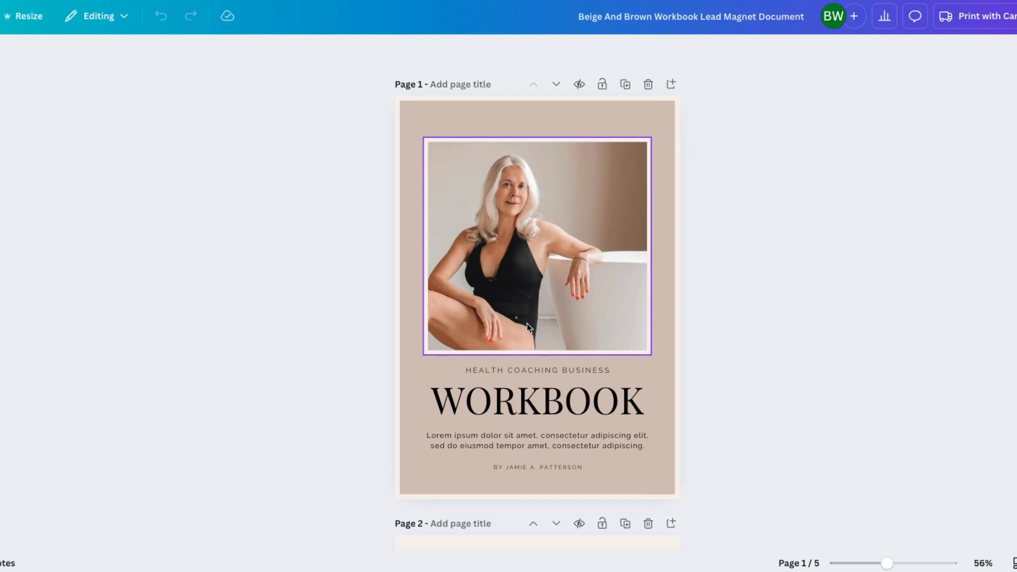
Step: Search the design elements for "desktop" and narrow the results to photos
{"action": "left_click", "coordinate": [1, 223]}
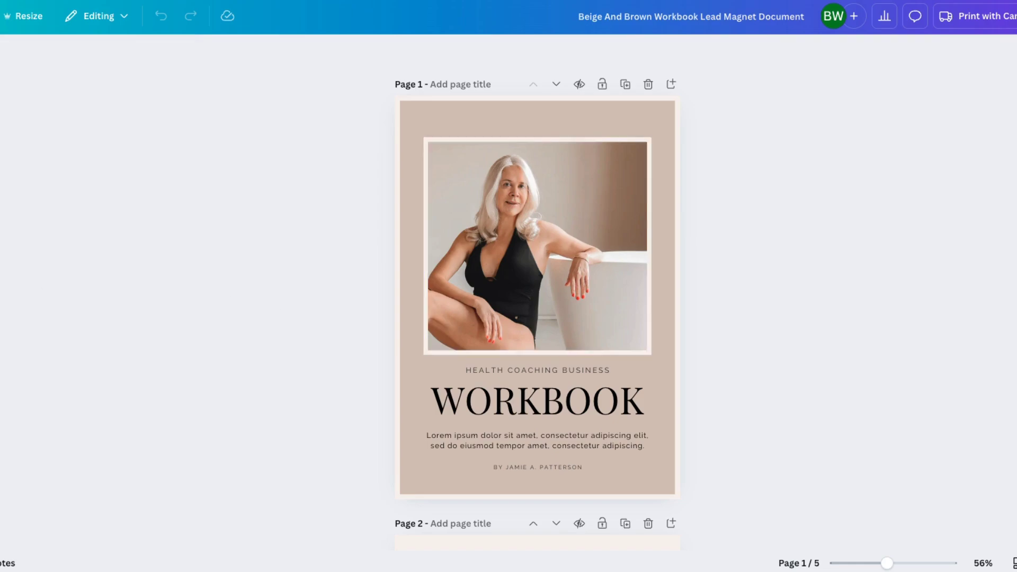
{"action": "mouse_move", "coordinate": [1, 255]}
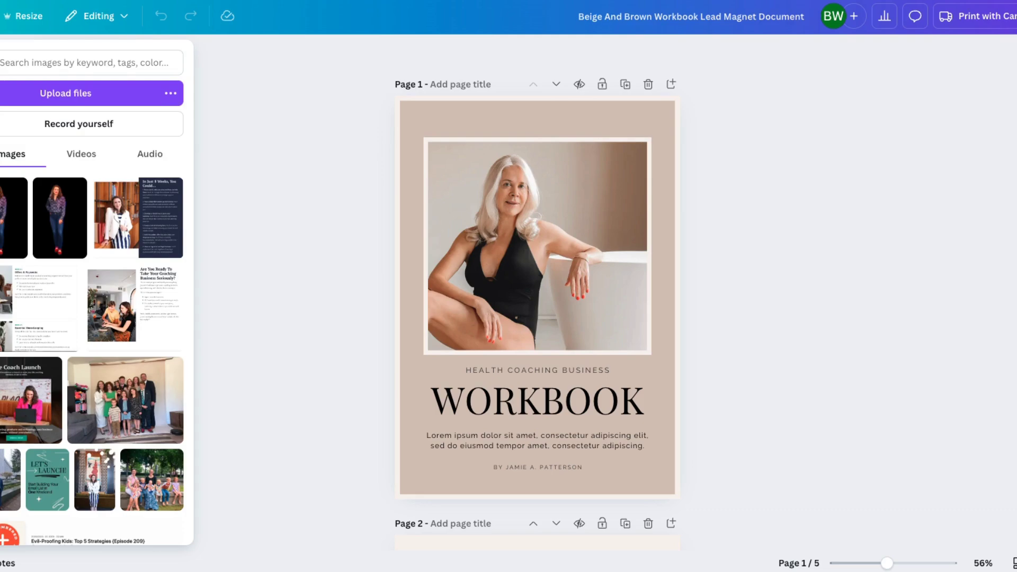
{"action": "mouse_move", "coordinate": [1, 101]}
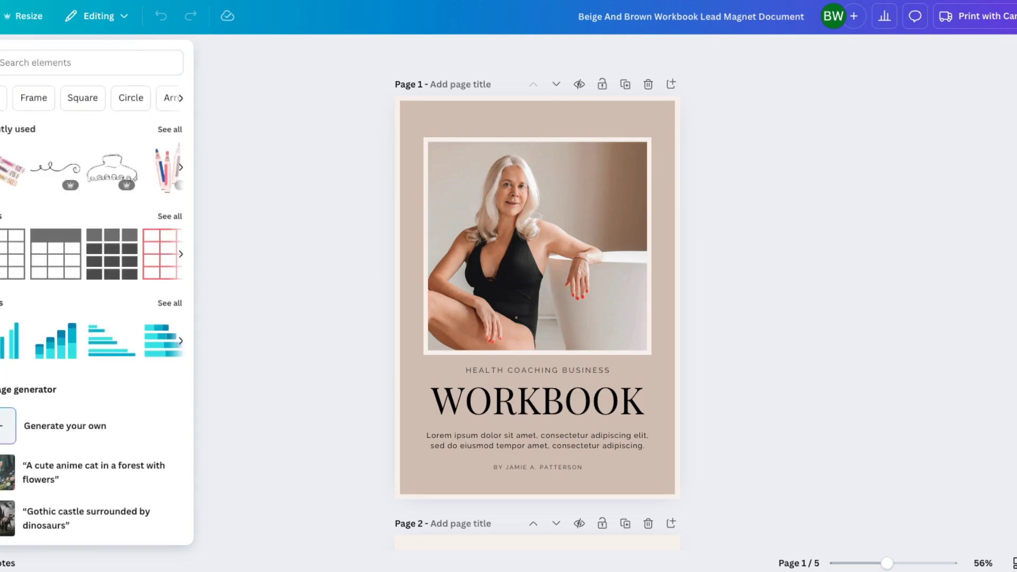
{"action": "left_click", "coordinate": [1, 100]}
{"action": "left_click", "coordinate": [28, 55]}
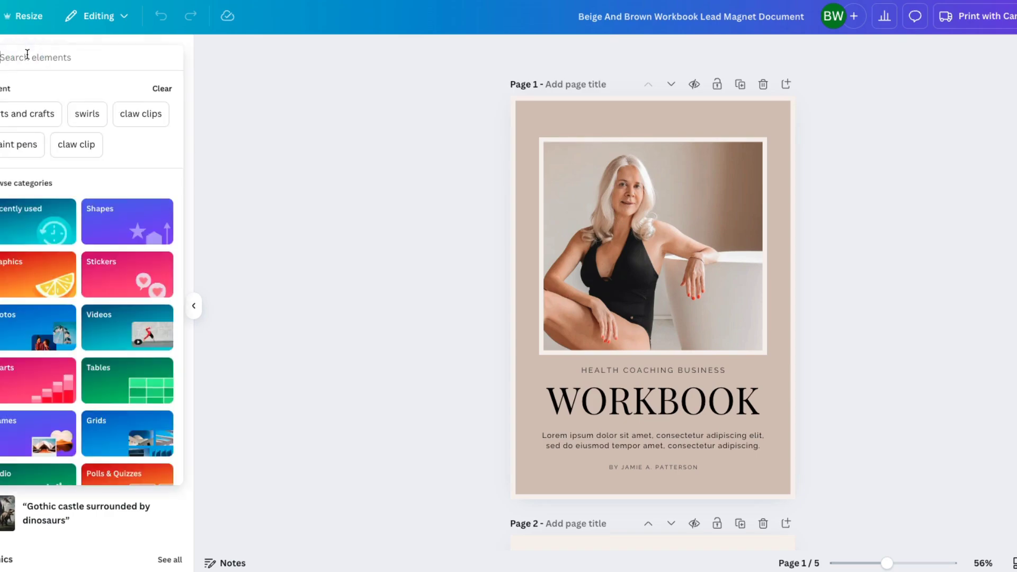
{"action": "type", "text": "desktop"}
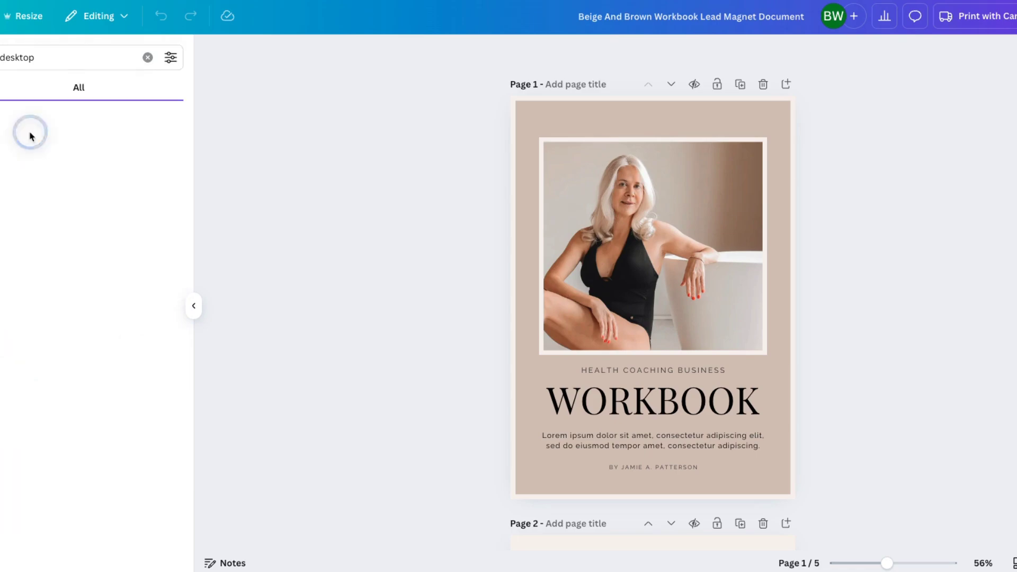
{"action": "left_click", "coordinate": [30, 134]}
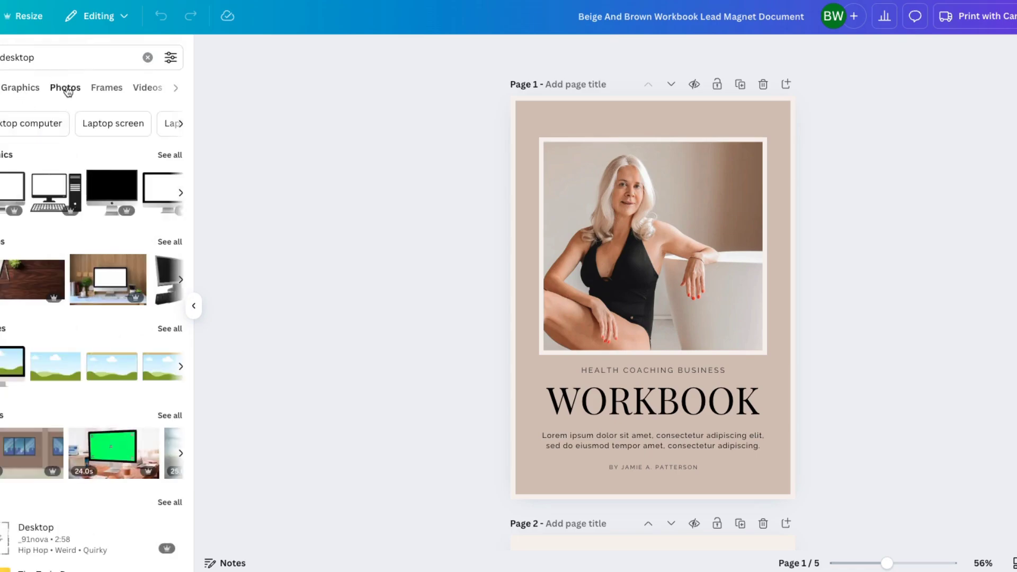
{"action": "left_click", "coordinate": [67, 89]}
Step: Replace the cover portrait with the desk photo showing pink flowers, a laptop and a notebook
{"action": "scroll", "coordinate": [107, 314], "scroll_direction": "down", "scroll_amount": 3}
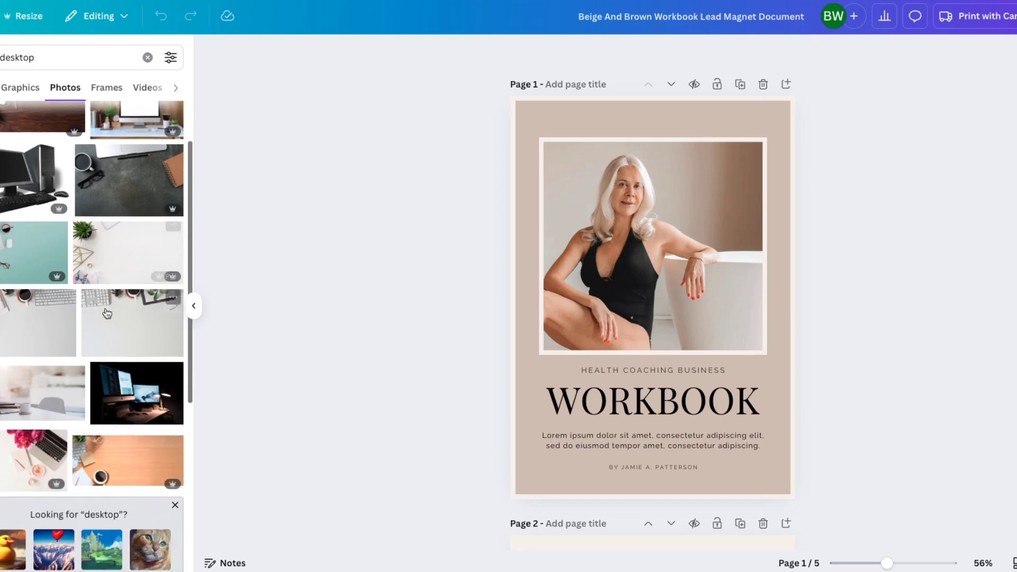
{"action": "scroll", "coordinate": [106, 313], "scroll_direction": "up", "scroll_amount": 2}
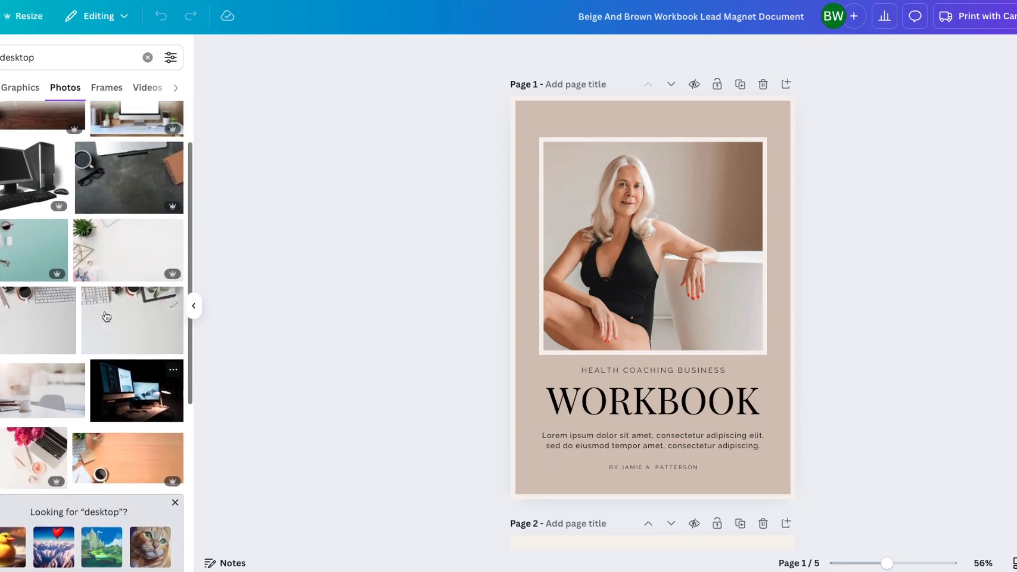
{"action": "scroll", "coordinate": [133, 390], "scroll_direction": "up", "scroll_amount": 2}
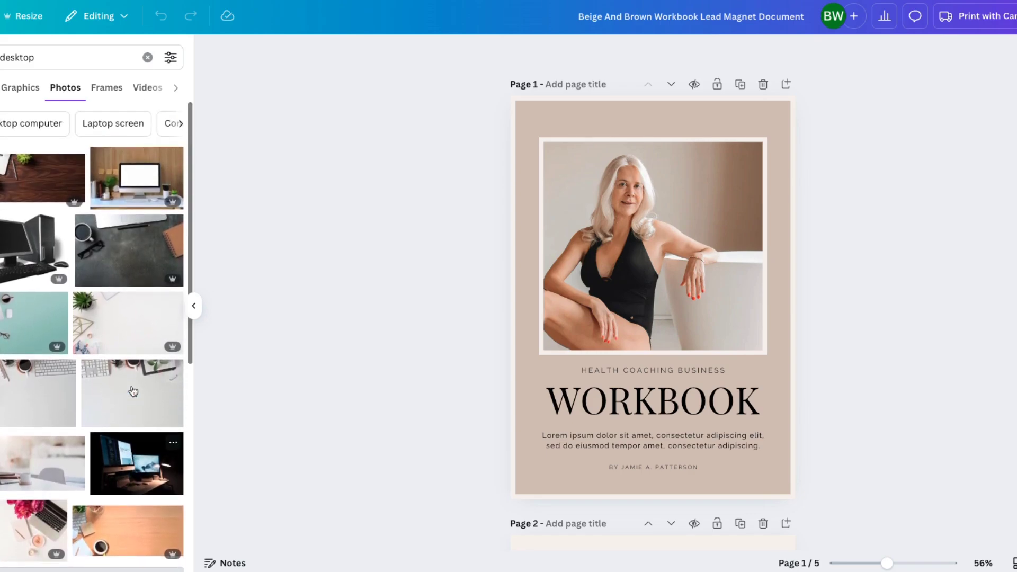
{"action": "scroll", "coordinate": [132, 381], "scroll_direction": "down", "scroll_amount": 3}
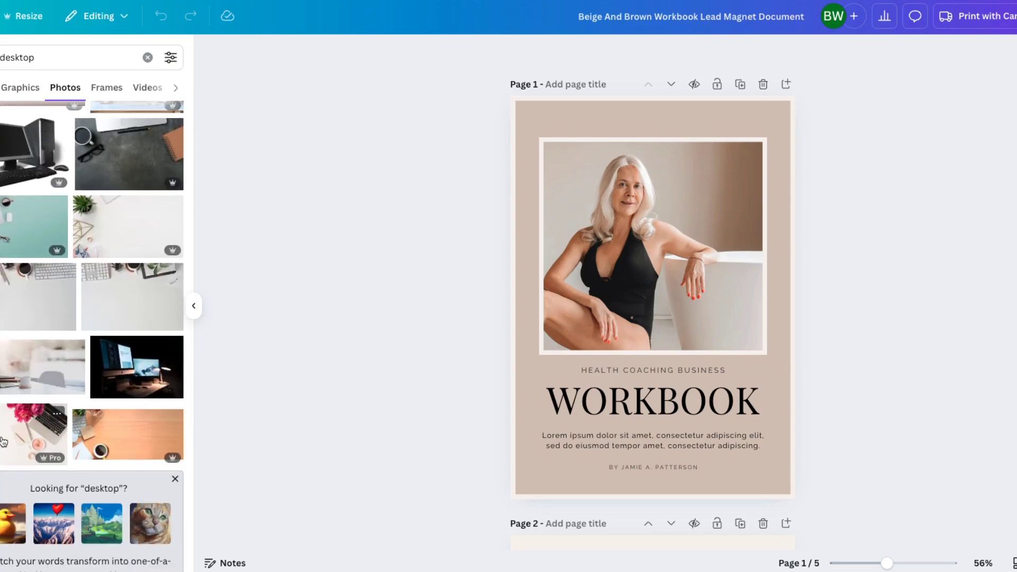
{"action": "left_click_drag", "start_coordinate": [31, 434], "coordinate": [543, 291]}
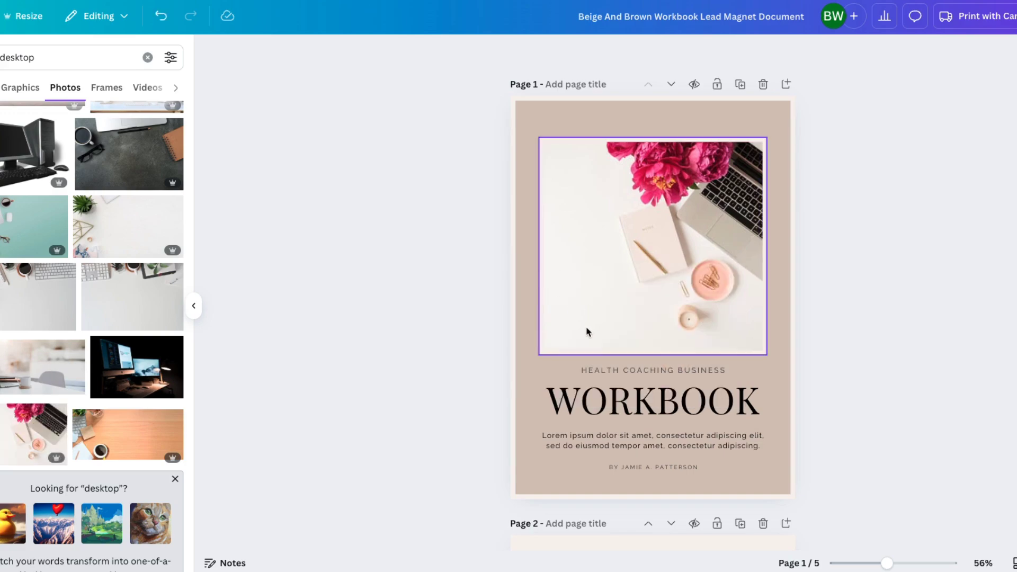
Step: Replace the cover title "WORKBOOK" with "CREATING A FREEBIE IN CANVA"
{"action": "scroll", "coordinate": [586, 331], "scroll_direction": "down", "scroll_amount": 1}
{"action": "double_click", "coordinate": [583, 357]}
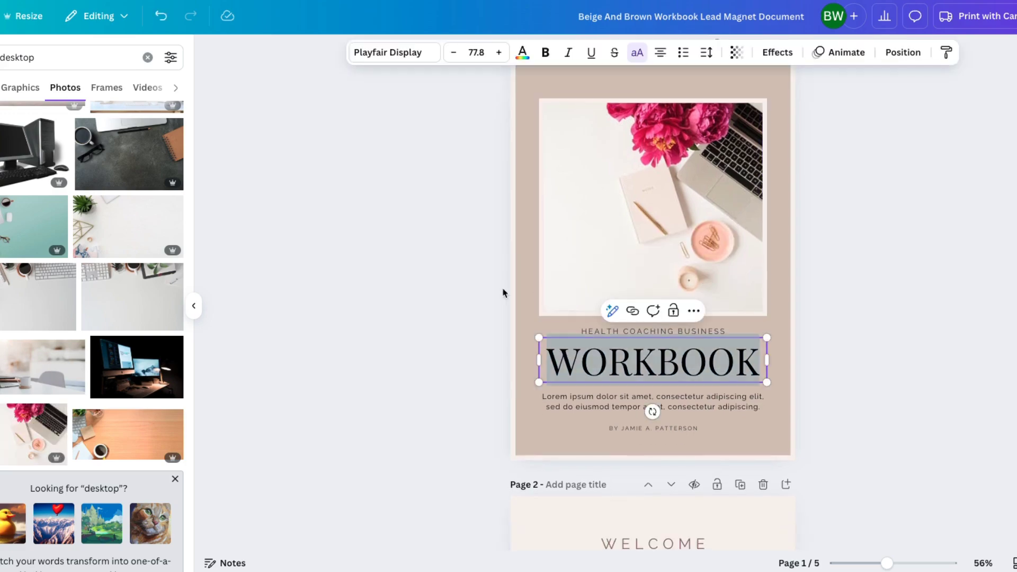
{"action": "type", "text": "CREATING A FREEBIE IN CANVA"}
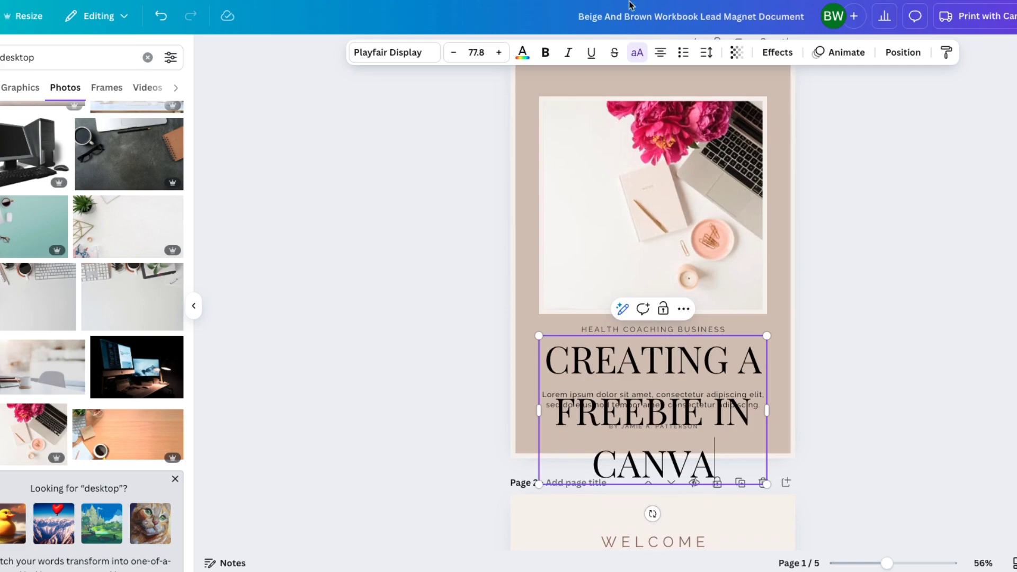
Step: Tighten the cover title's line spacing and reduce its font size to 50.8 so it fits on two lines
{"action": "left_click", "coordinate": [708, 53]}
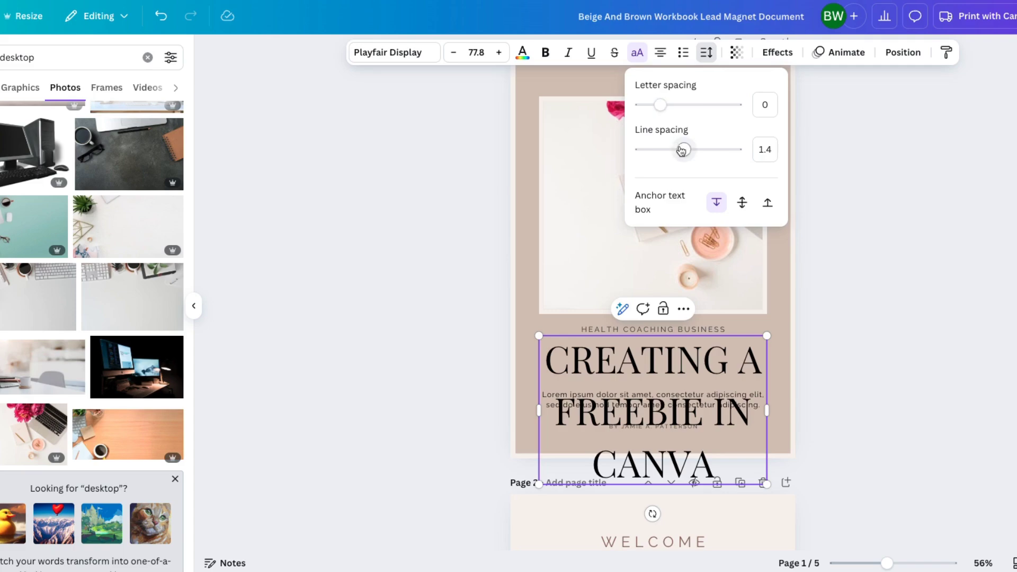
{"action": "left_click_drag", "start_coordinate": [681, 150], "coordinate": [659, 152]}
{"action": "left_click", "coordinate": [454, 52]}
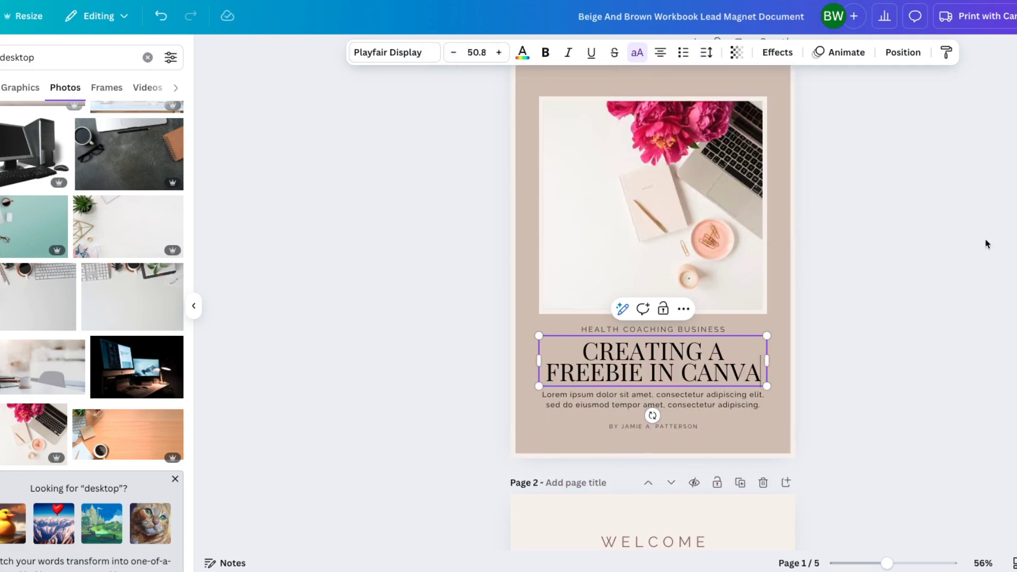
Step: Delete the "HEALTH COACHING BUSINESS" line above the cover title
{"action": "left_click", "coordinate": [763, 426]}
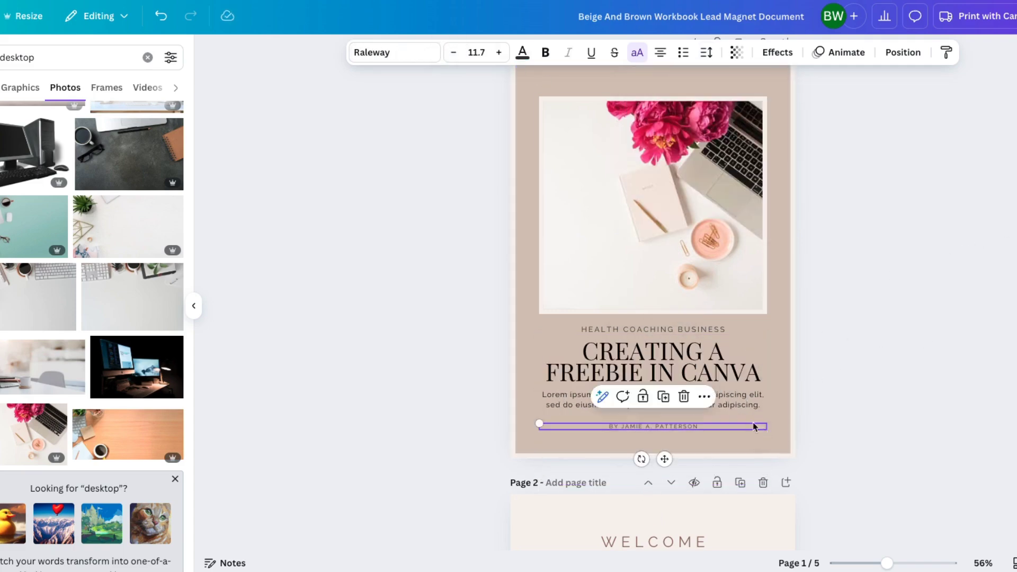
{"action": "left_click", "coordinate": [671, 334]}
{"action": "key", "text": "Delete"}
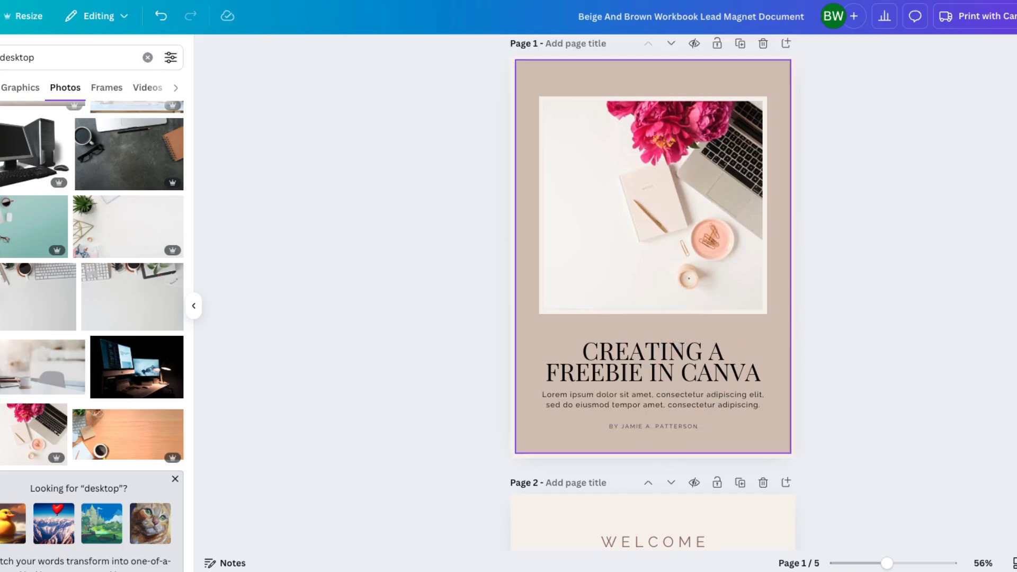
{"action": "left_click", "coordinate": [691, 406]}
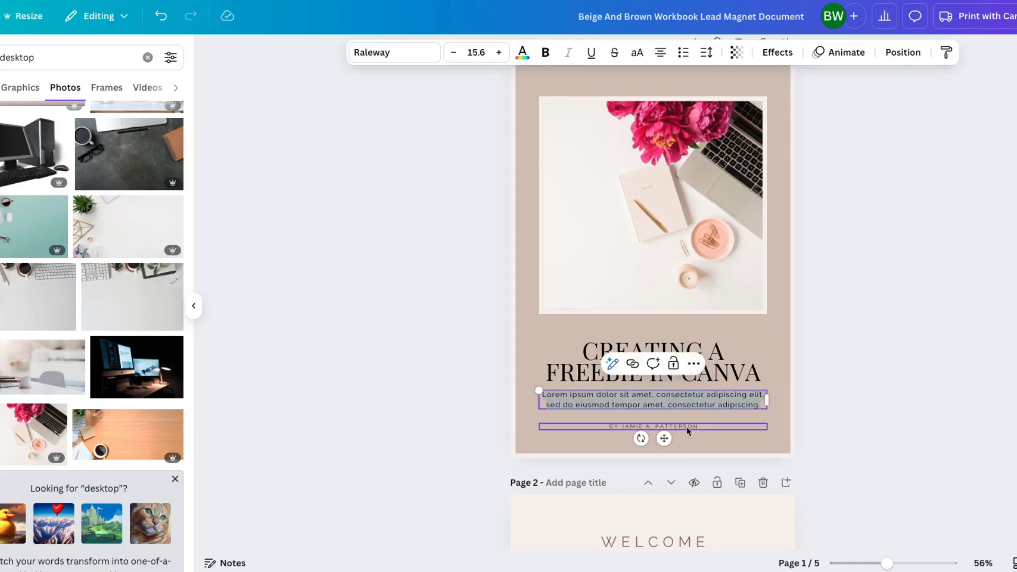
{"action": "left_click", "coordinate": [683, 426]}
{"action": "left_click", "coordinate": [904, 400]}
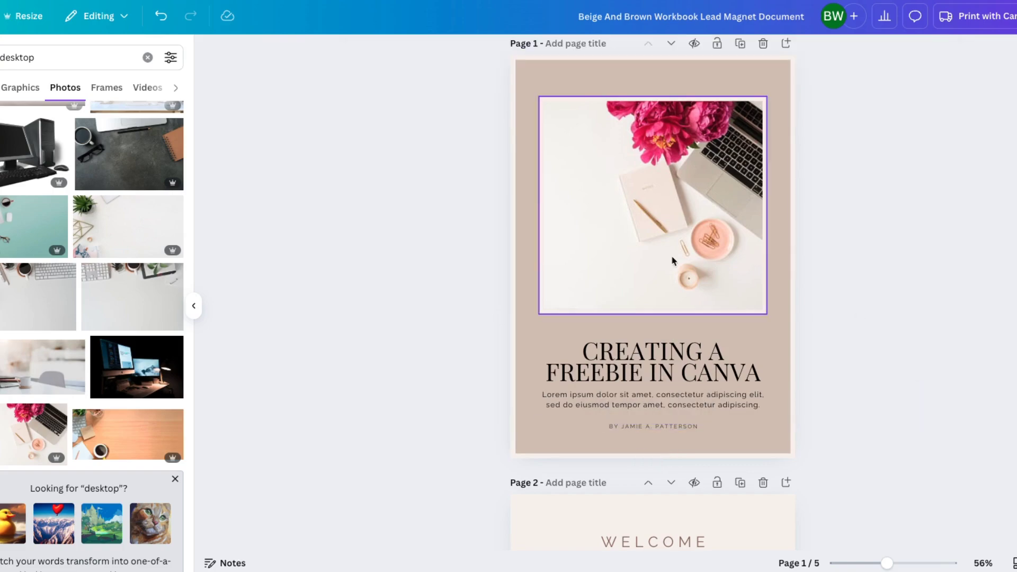
Step: Try the dark blue brand color on the cover background, and settle on the light pink brand color
{"action": "left_click", "coordinate": [740, 74]}
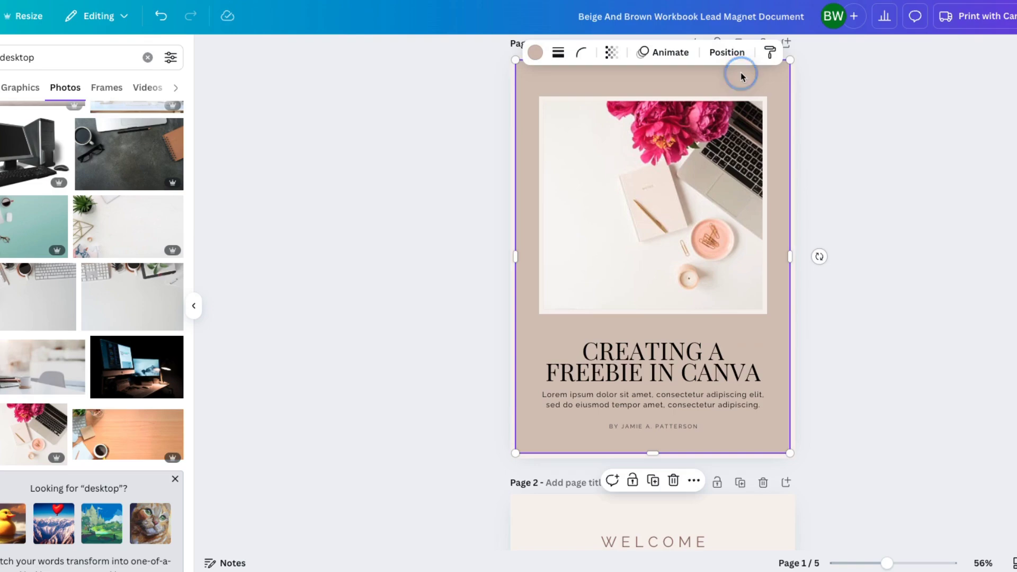
{"action": "left_click", "coordinate": [535, 54]}
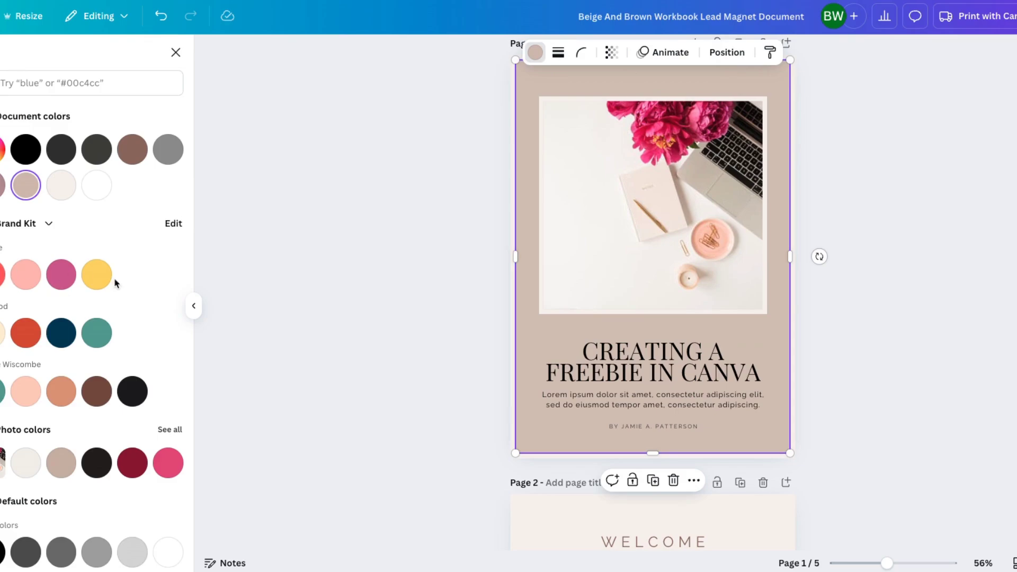
{"action": "left_click", "coordinate": [63, 334]}
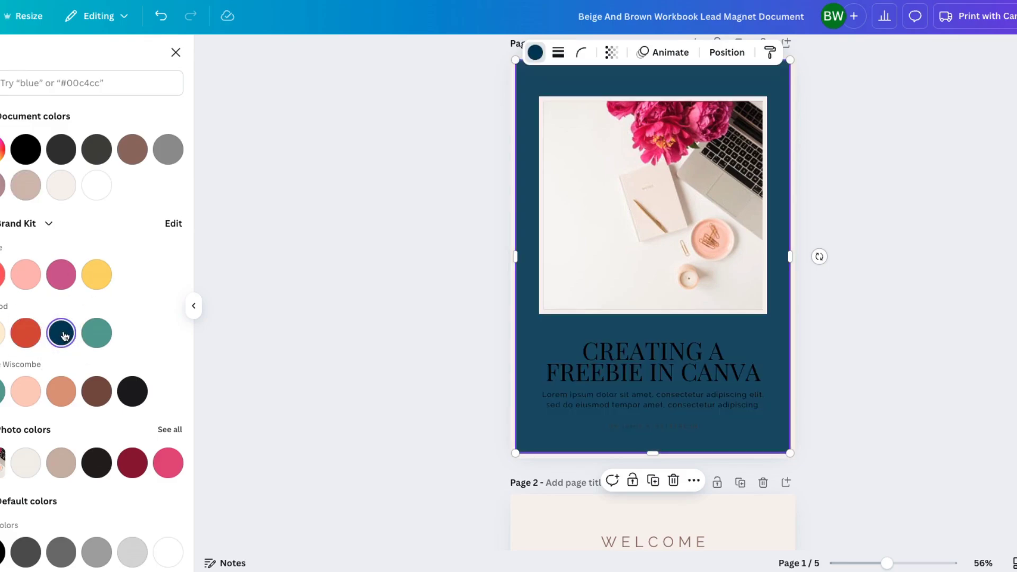
{"action": "left_click", "coordinate": [18, 273]}
{"action": "left_click", "coordinate": [933, 339]}
Step: Move the Welcome page down from page 2 to the end of the document and review the new page order
{"action": "scroll", "coordinate": [802, 364], "scroll_direction": "down", "scroll_amount": 5}
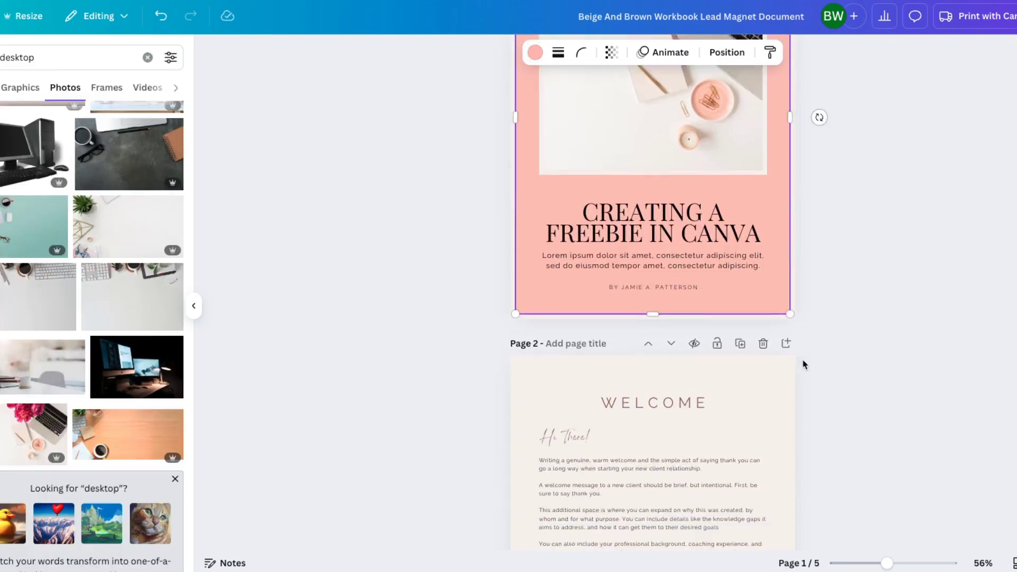
{"action": "scroll", "coordinate": [803, 364], "scroll_direction": "down", "scroll_amount": 1}
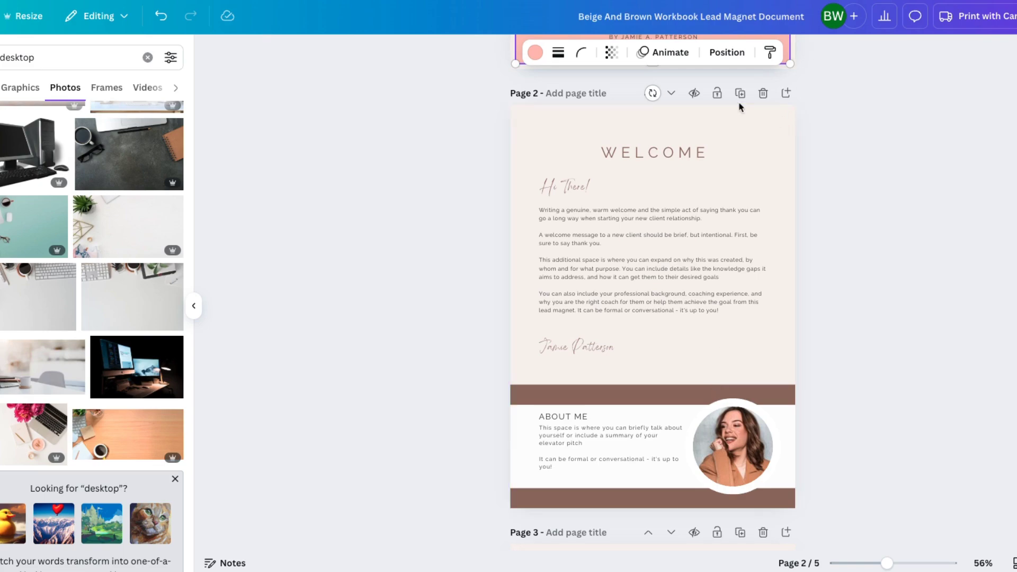
{"action": "left_click", "coordinate": [672, 94]}
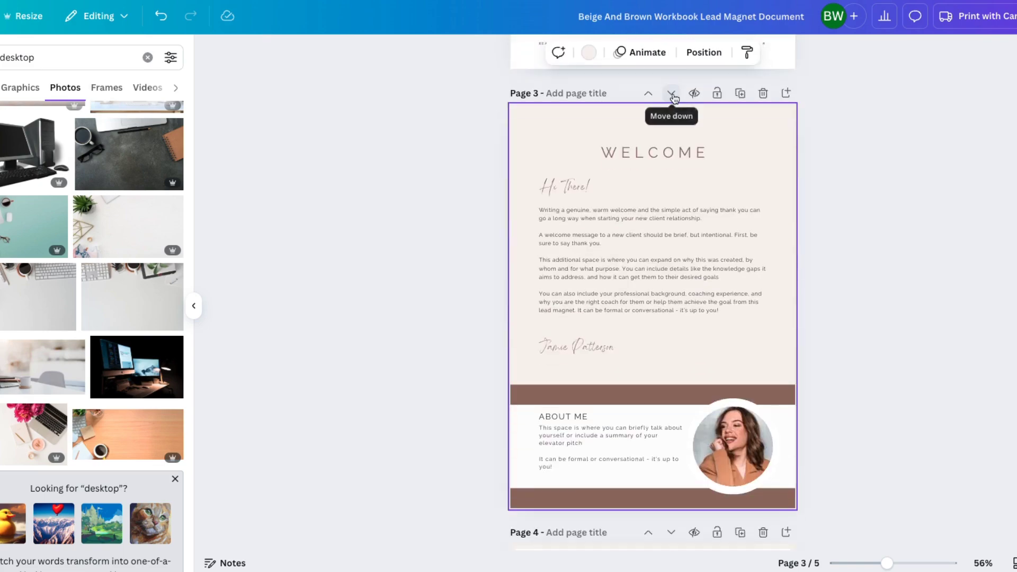
{"action": "left_click", "coordinate": [671, 94]}
{"action": "left_click", "coordinate": [672, 95]}
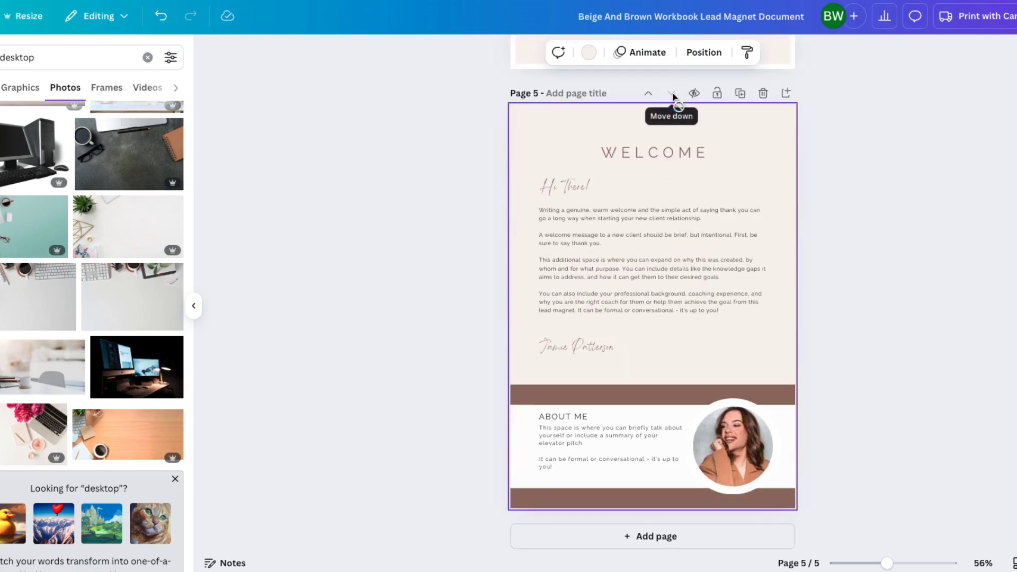
{"action": "scroll", "coordinate": [870, 254], "scroll_direction": "up", "scroll_amount": 20}
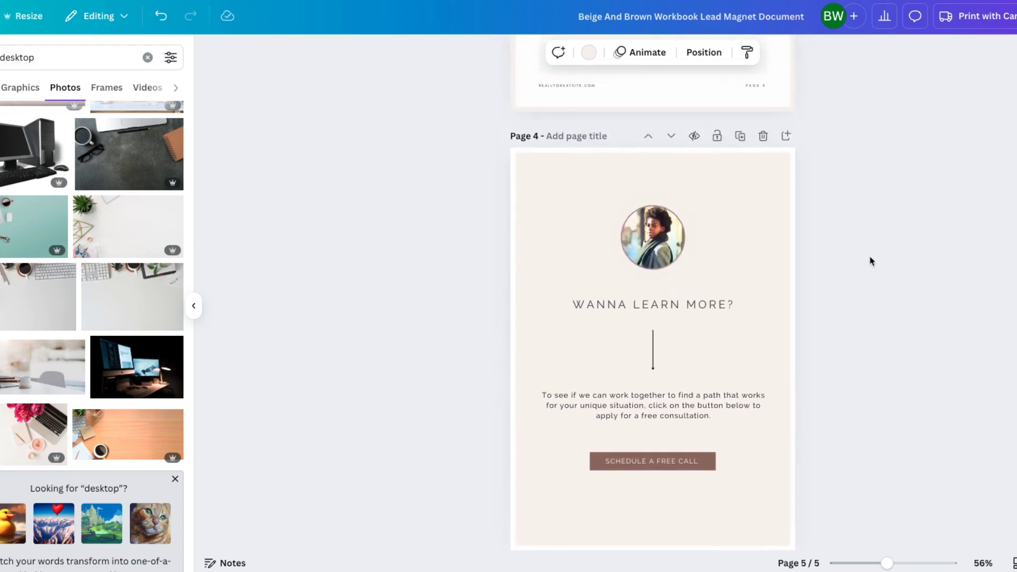
{"action": "scroll", "coordinate": [869, 262], "scroll_direction": "down", "scroll_amount": 6}
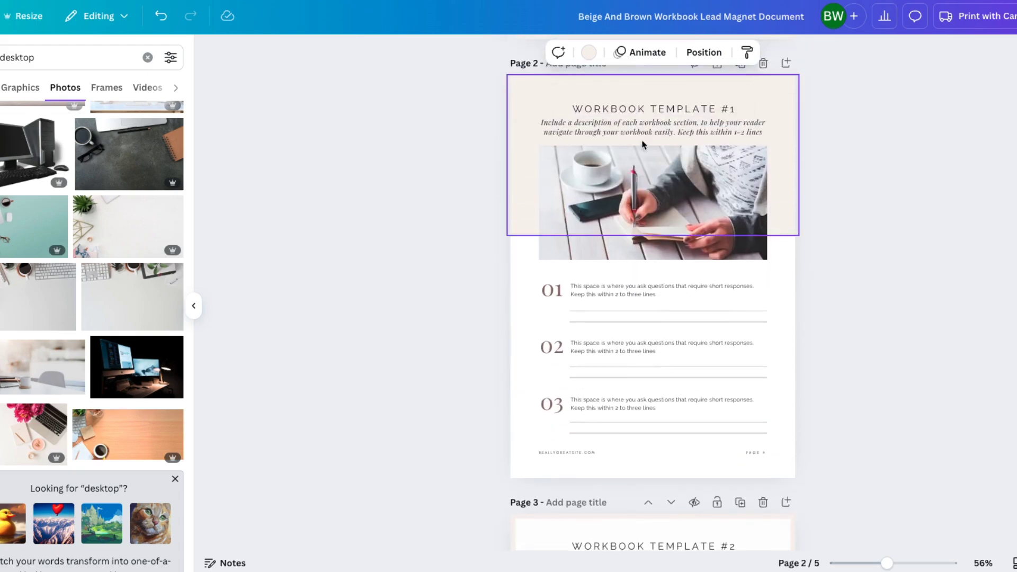
Step: Replace the page 2 title with "WHY A FREEBIE?"
{"action": "double_click", "coordinate": [662, 109]}
{"action": "type", "text": "WHY A"}
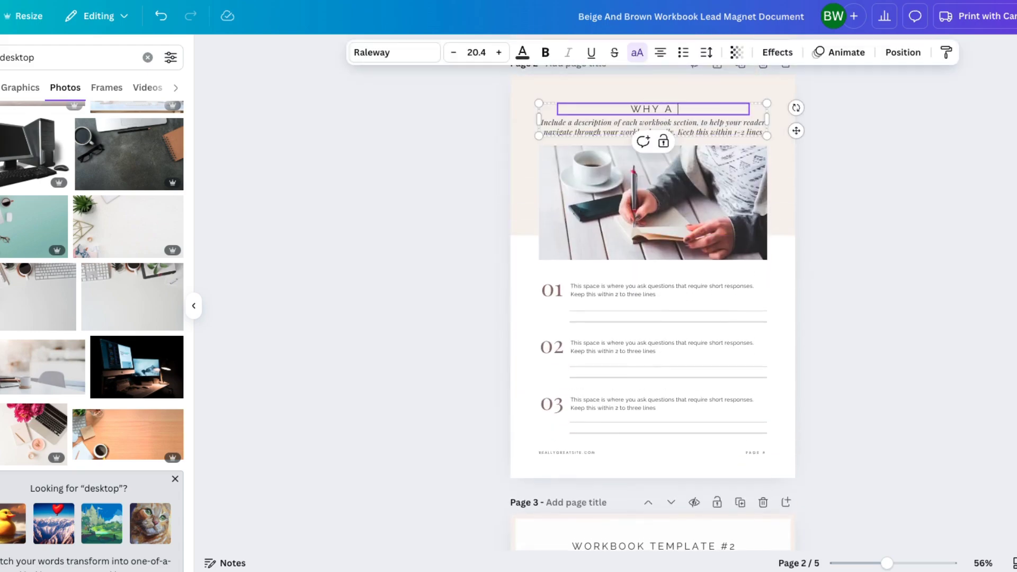
{"action": "type", "text": " FREEBIE?"}
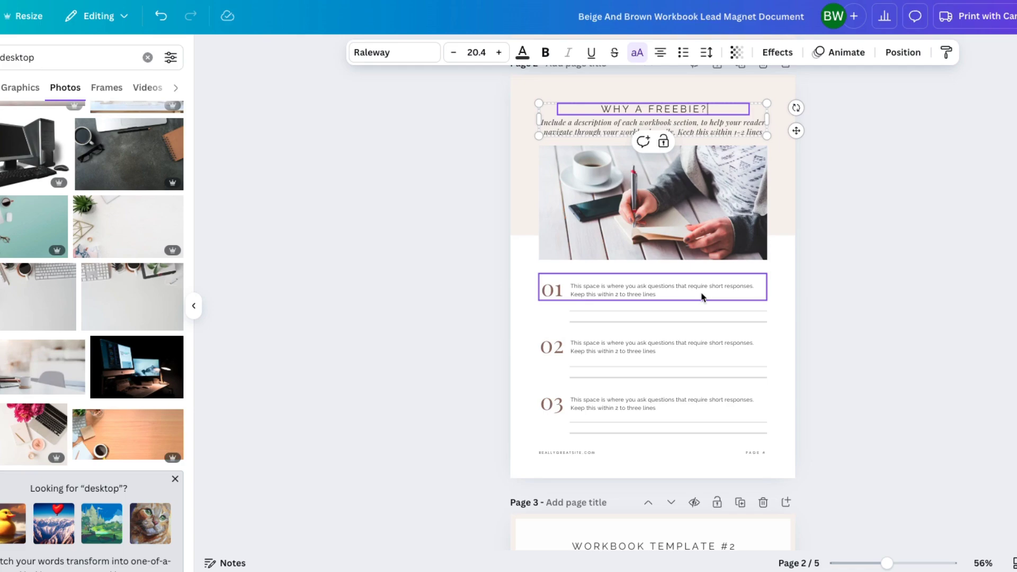
Step: Replace the text of question 01 on page 2 with "Why do you want trust and credibility?"
{"action": "double_click", "coordinate": [702, 295]}
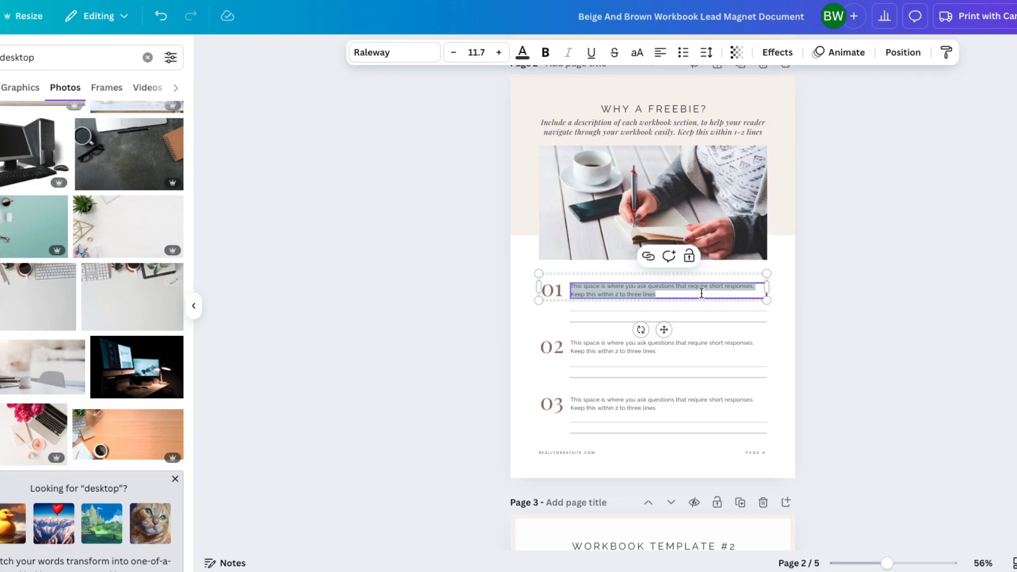
{"action": "type", "text": "Why"}
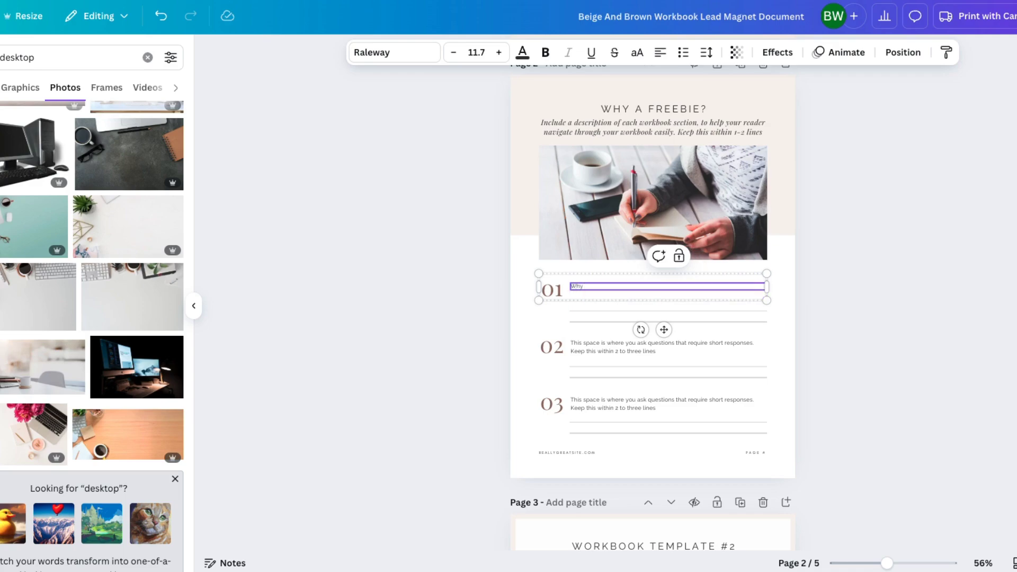
{"action": "type", "text": " do you want trust and credibility?"}
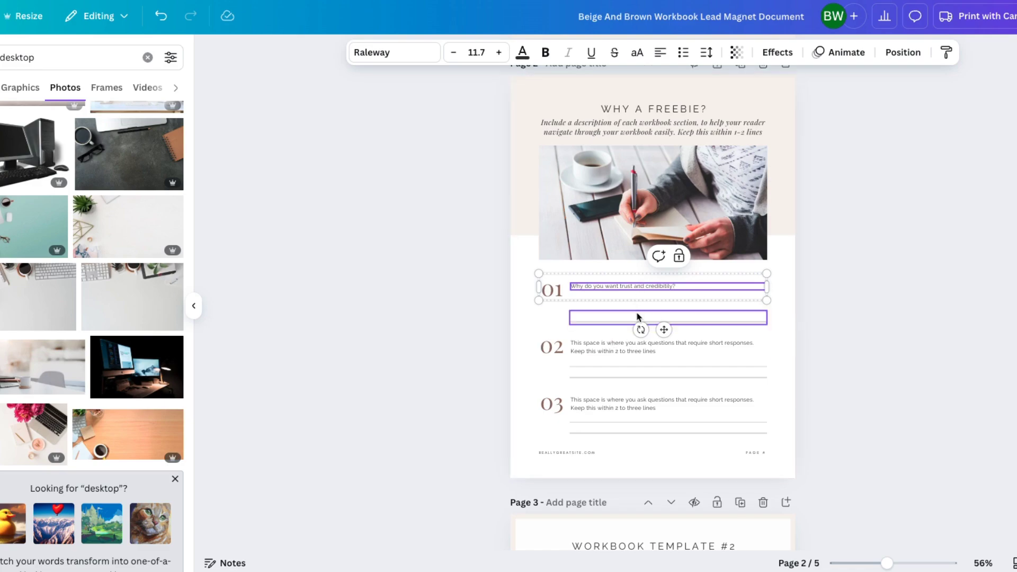
Step: Go to page 3 and search the graphics elements for "table"
{"action": "scroll", "coordinate": [637, 317], "scroll_direction": "down", "scroll_amount": 1}
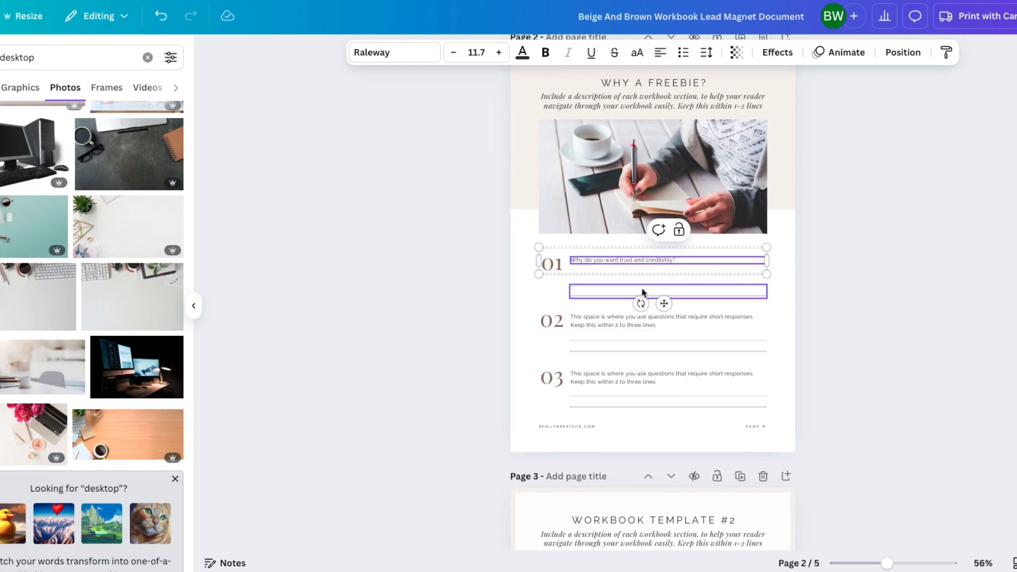
{"action": "scroll", "coordinate": [646, 291], "scroll_direction": "down", "scroll_amount": 10}
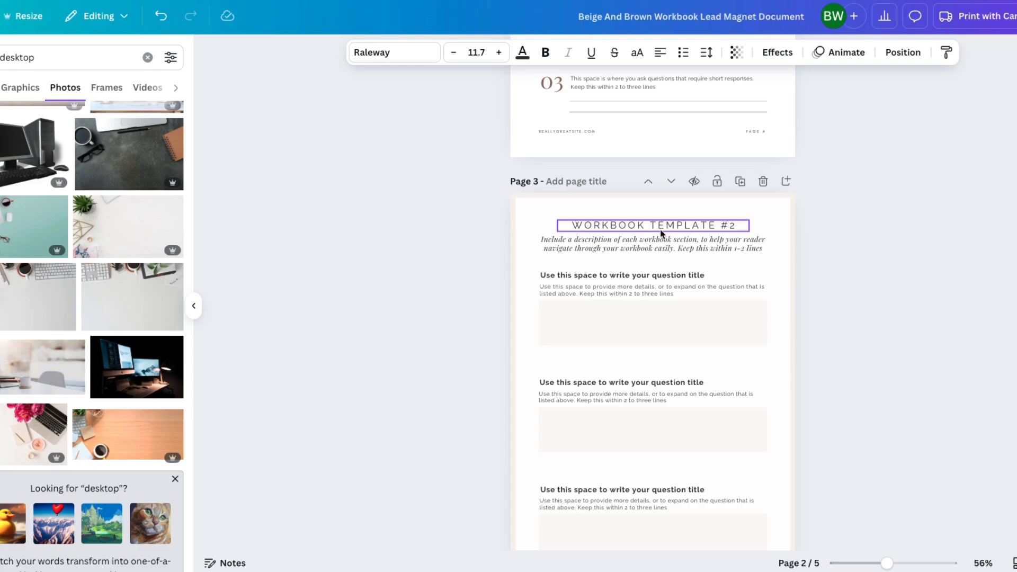
{"action": "left_click", "coordinate": [695, 270]}
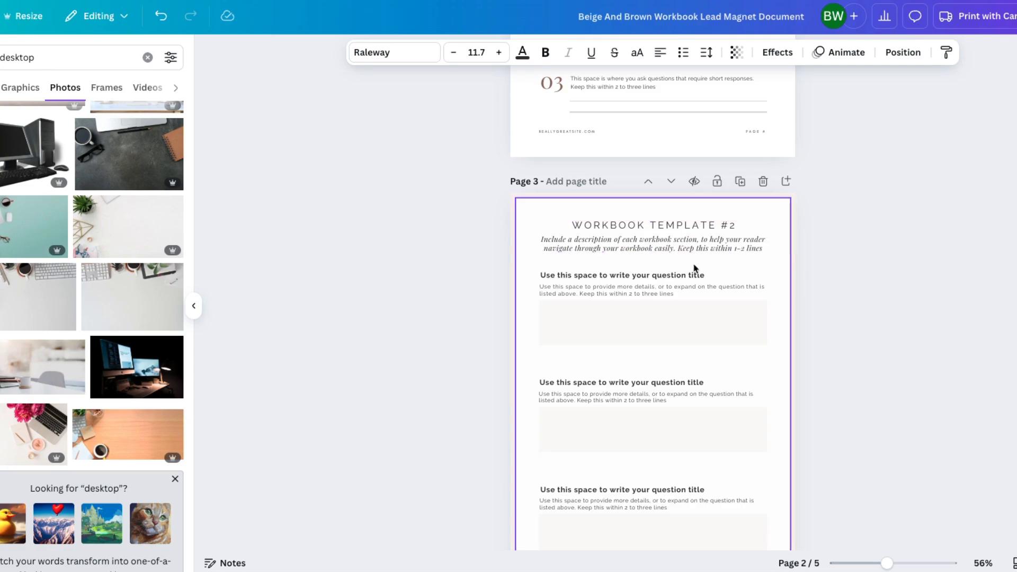
{"action": "scroll", "coordinate": [706, 269], "scroll_direction": "down", "scroll_amount": 1}
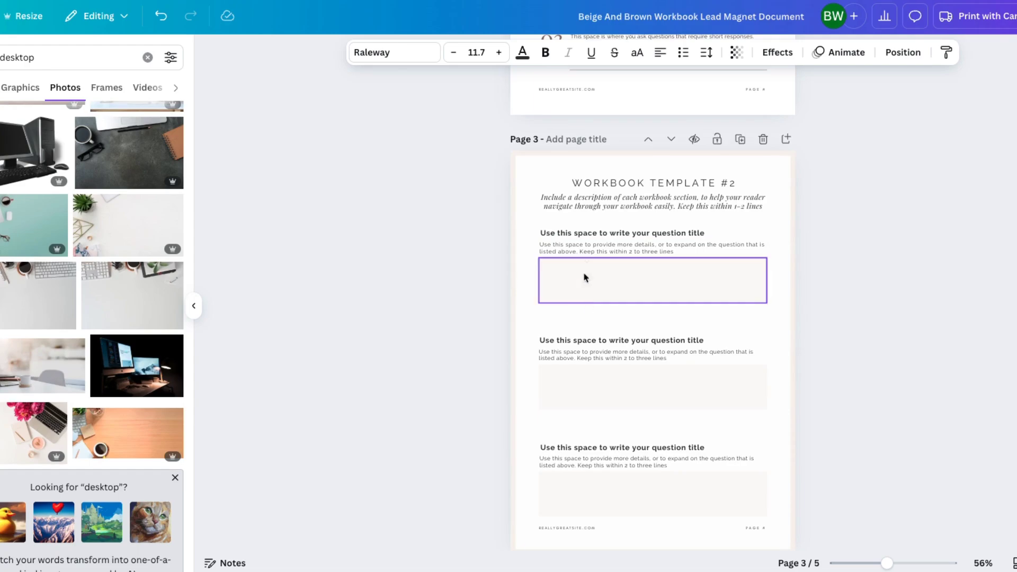
{"action": "scroll", "coordinate": [602, 288], "scroll_direction": "up", "scroll_amount": 1}
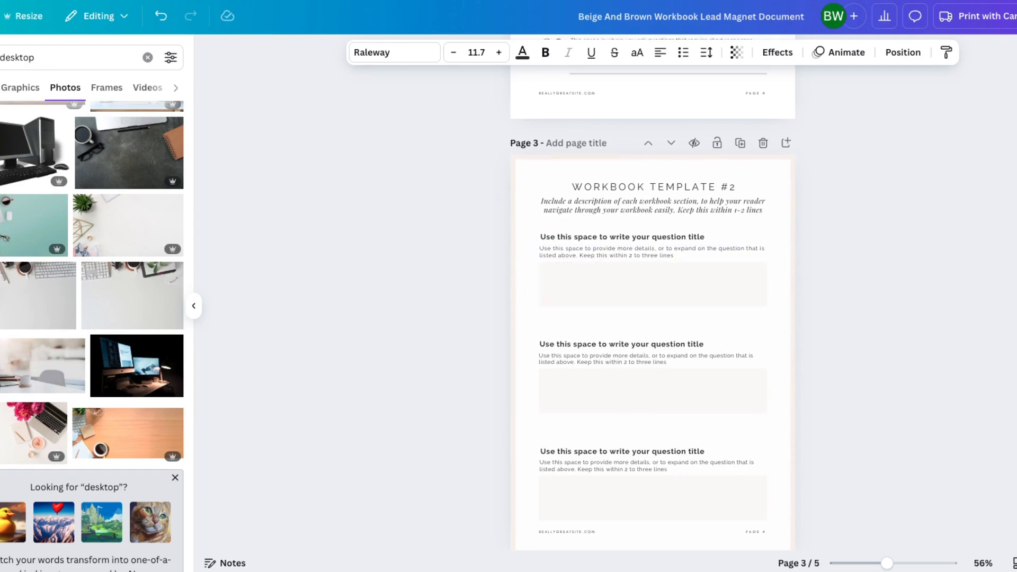
{"action": "left_click", "coordinate": [49, 55]}
{"action": "type", "text": "table"}
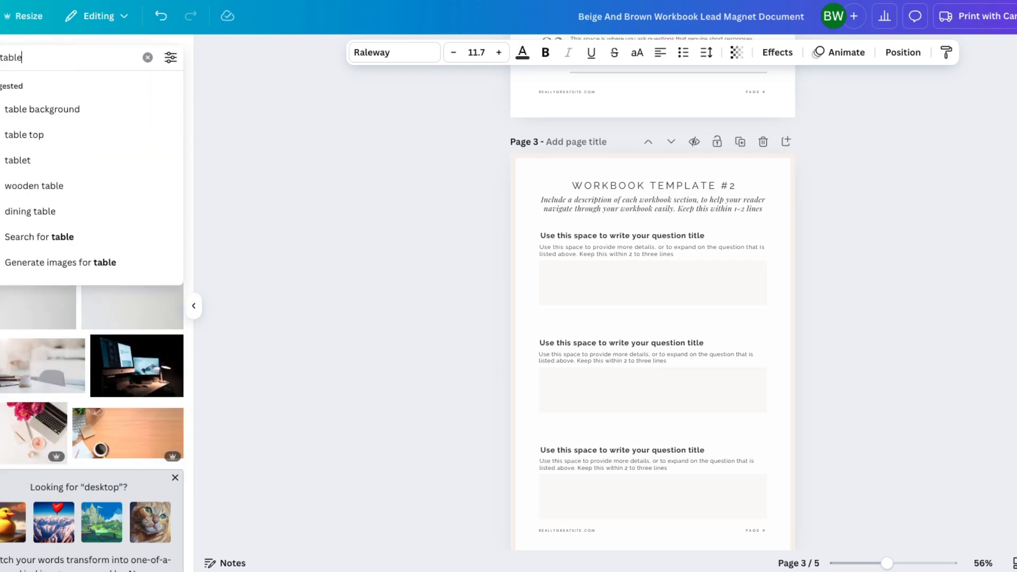
{"action": "key", "text": "Return"}
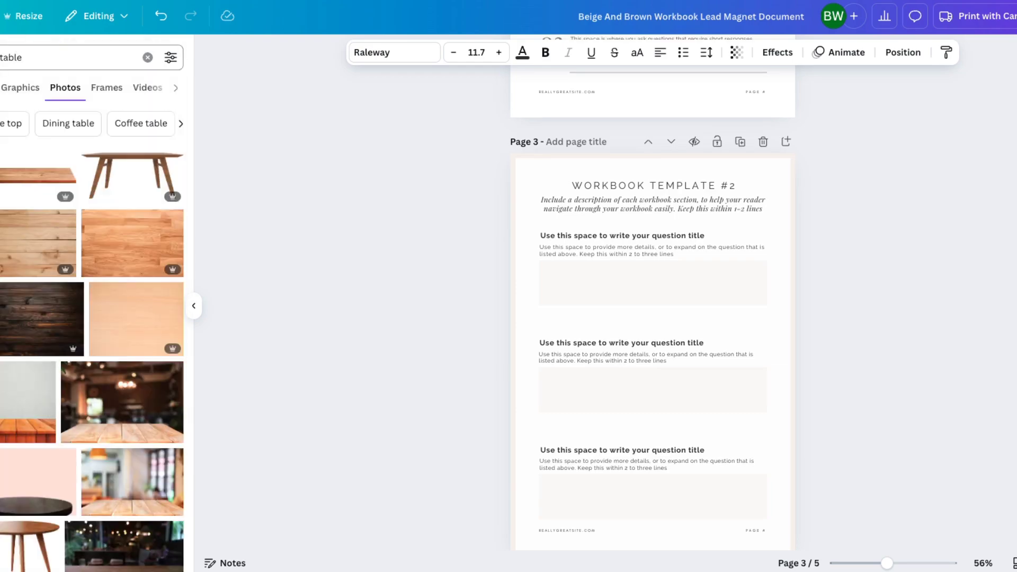
{"action": "left_click", "coordinate": [23, 91]}
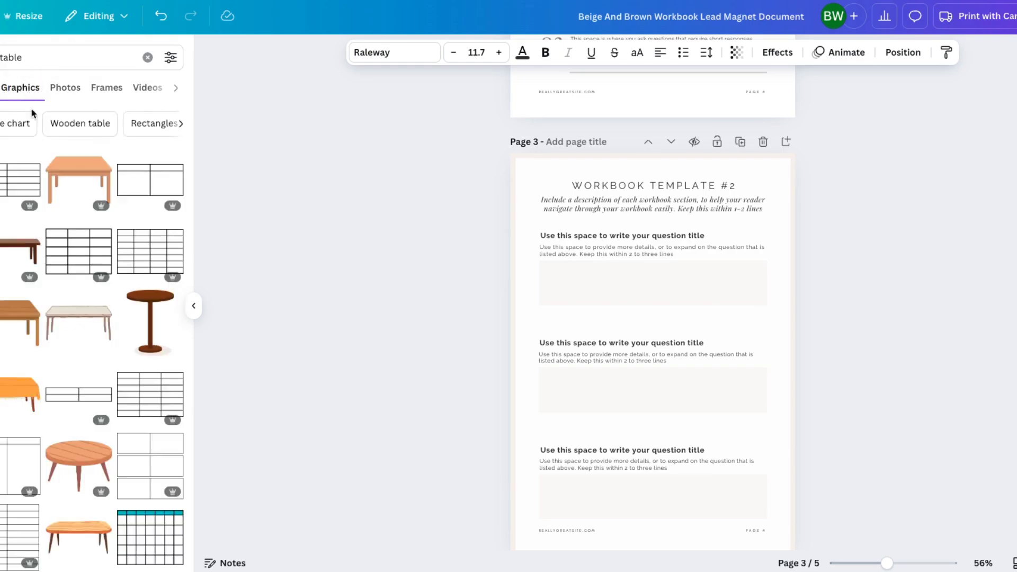
Step: Replace the first question block on page 3 with a two-column ruled table graphic, enlarged to nearly the width of the text area
{"action": "scroll", "coordinate": [84, 267], "scroll_direction": "down", "scroll_amount": 3}
{"action": "scroll", "coordinate": [85, 270], "scroll_direction": "down", "scroll_amount": 2}
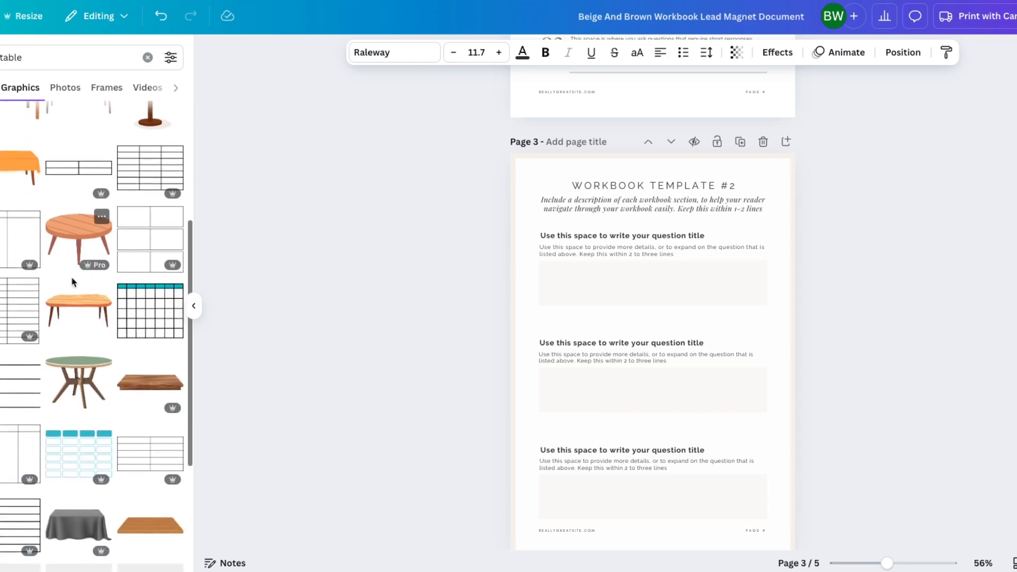
{"action": "key", "text": "Delete"}
{"action": "left_click", "coordinate": [19, 312]}
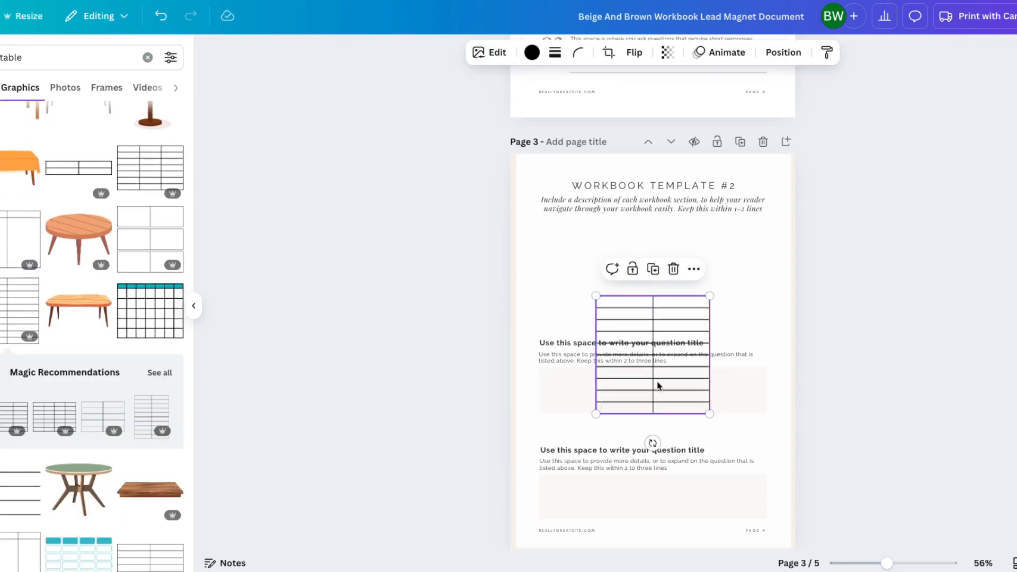
{"action": "left_click_drag", "start_coordinate": [652, 313], "coordinate": [601, 249]}
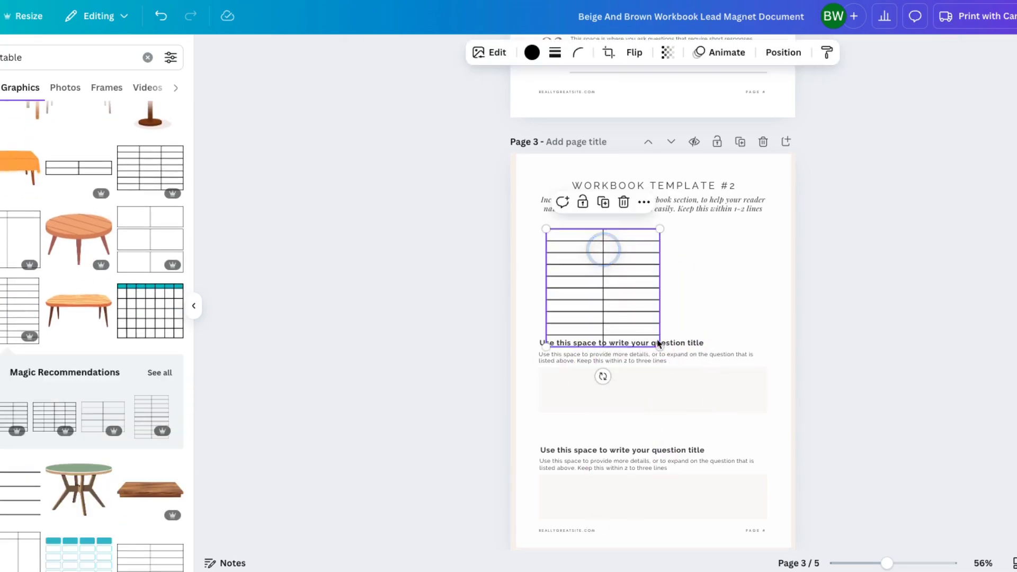
{"action": "left_click_drag", "start_coordinate": [660, 337], "coordinate": [769, 449]}
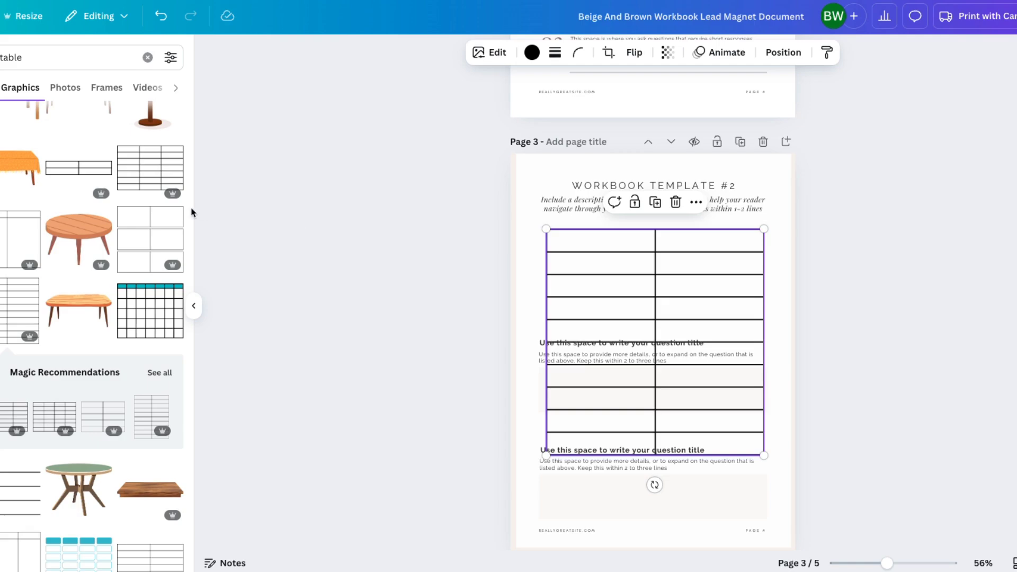
Step: Delete the last answer box and the two remaining question titles and descriptions around the table on page 3
{"action": "left_click", "coordinate": [3, 139]}
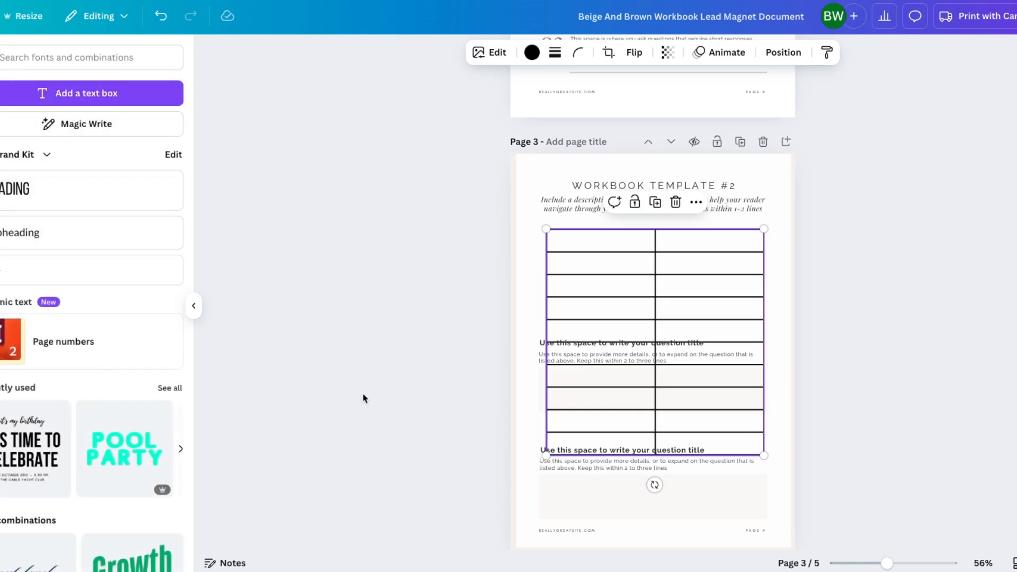
{"action": "left_click", "coordinate": [577, 508]}
{"action": "key", "text": "Delete"}
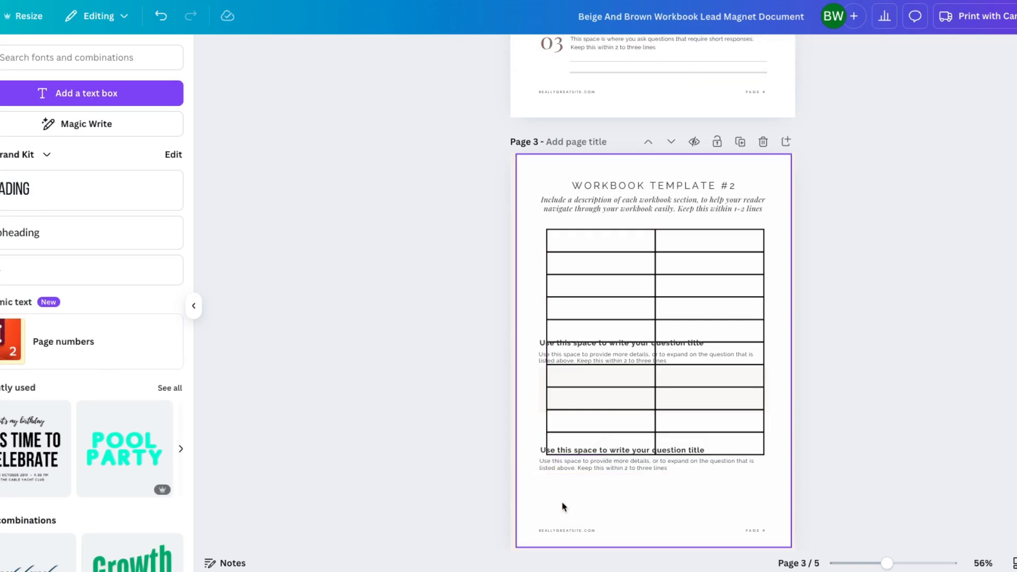
{"action": "left_click", "coordinate": [545, 467]}
{"action": "key", "text": "Delete"}
{"action": "left_click", "coordinate": [542, 452]}
{"action": "key", "text": "Delete"}
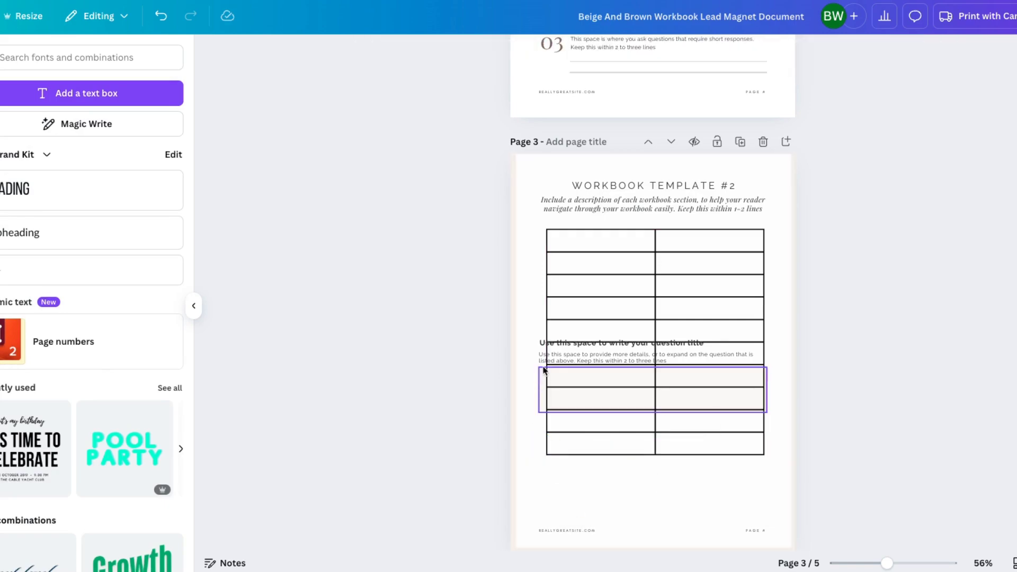
{"action": "left_click", "coordinate": [543, 358]}
{"action": "key", "text": "Delete"}
{"action": "left_click", "coordinate": [545, 348]}
{"action": "key", "text": "Delete"}
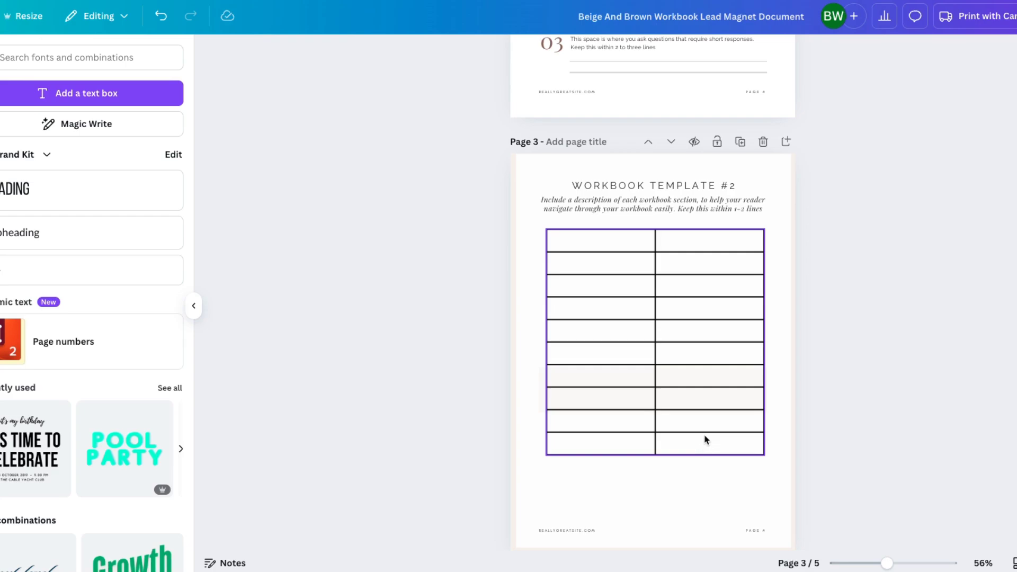
Step: Delete the "WANNA LEARN MORE?" page
{"action": "scroll", "coordinate": [705, 440], "scroll_direction": "down", "scroll_amount": 2}
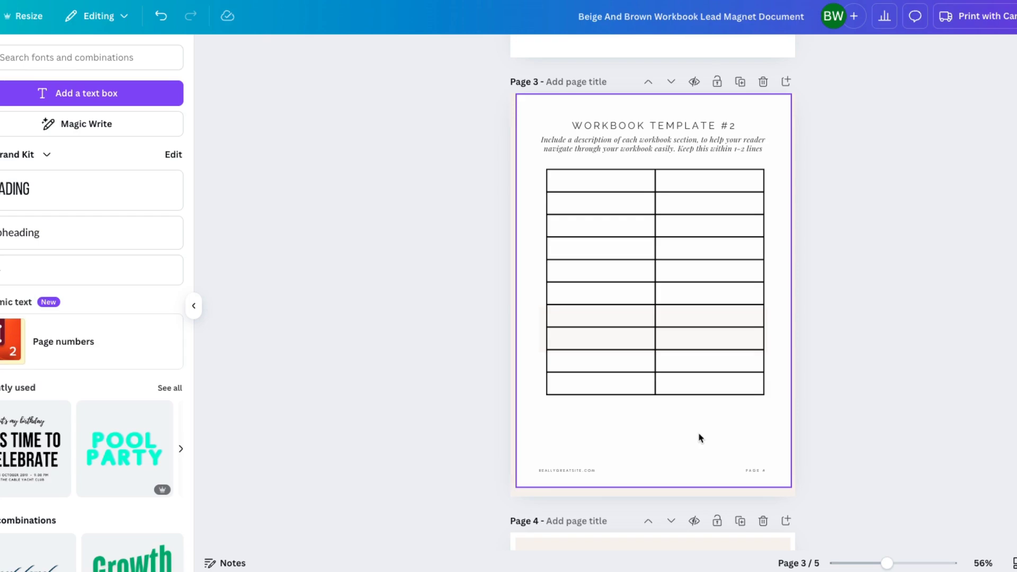
{"action": "scroll", "coordinate": [663, 473], "scroll_direction": "down", "scroll_amount": 1}
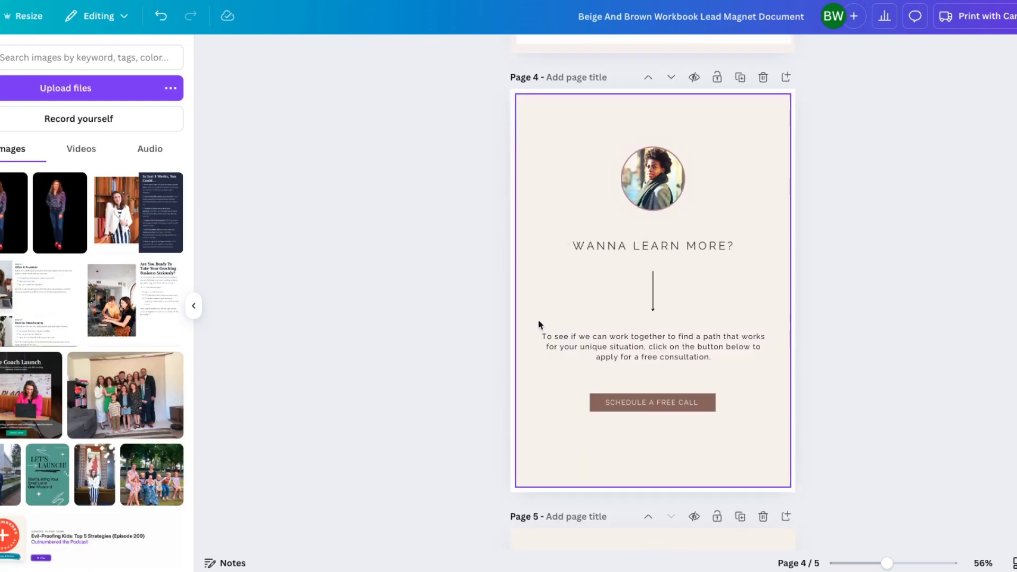
{"action": "left_click", "coordinate": [763, 78]}
Step: Replace the circular About Me photo with the uploaded portrait of the woman in striped trousers, enlarged and repositioned to show her head and shoulders
{"action": "scroll", "coordinate": [132, 328], "scroll_direction": "down", "scroll_amount": 4}
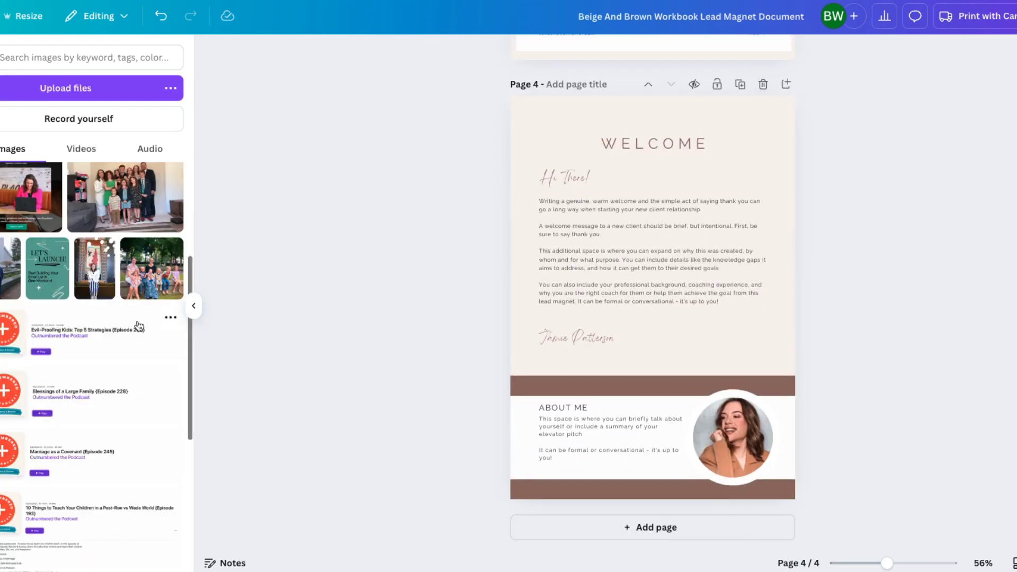
{"action": "left_click_drag", "start_coordinate": [94, 267], "coordinate": [742, 421]}
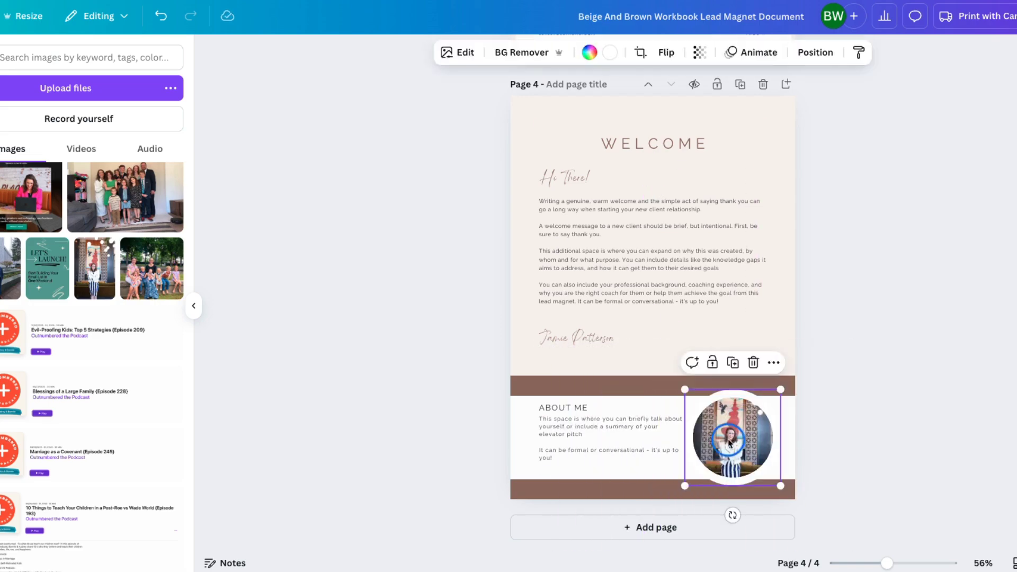
{"action": "double_click", "coordinate": [741, 424]}
{"action": "left_click_drag", "start_coordinate": [773, 379], "coordinate": [795, 345]}
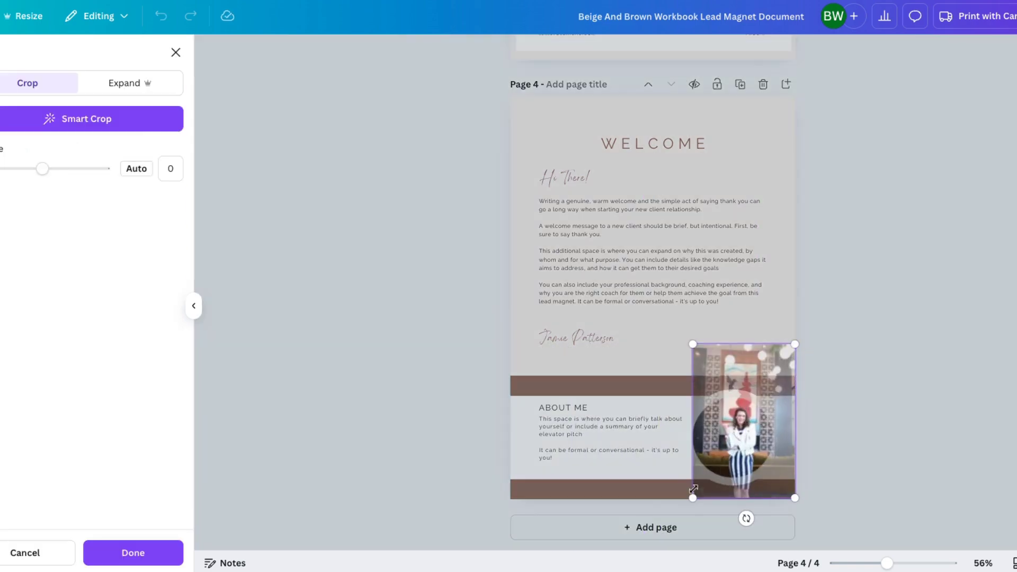
{"action": "left_click_drag", "start_coordinate": [693, 497], "coordinate": [610, 552]}
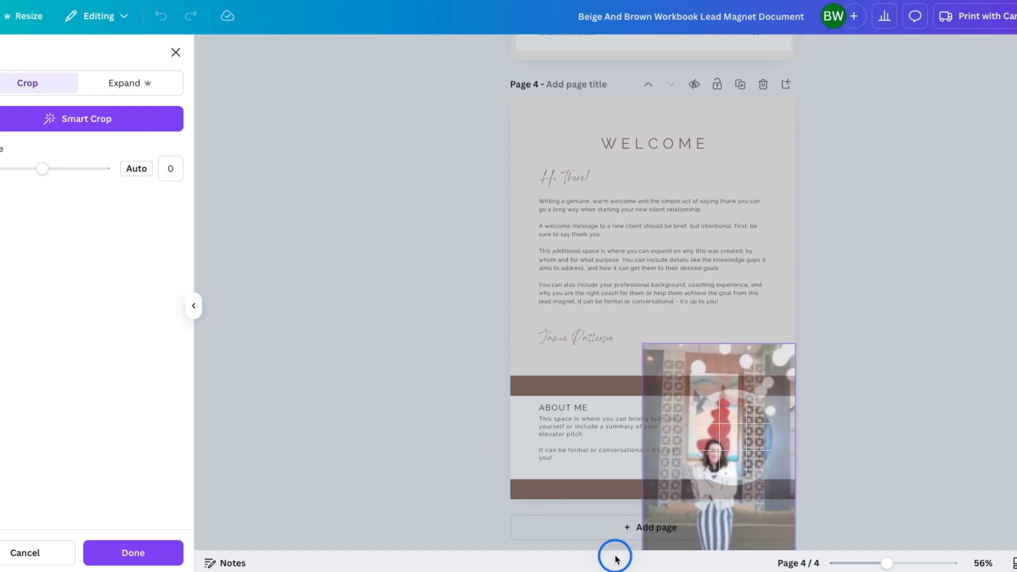
{"action": "left_click_drag", "start_coordinate": [794, 344], "coordinate": [801, 340]}
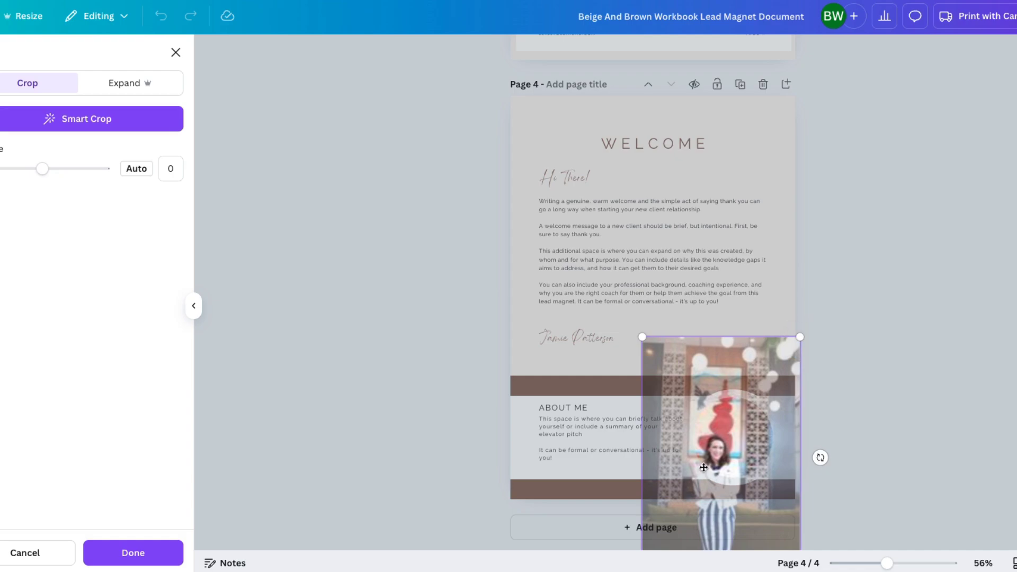
{"action": "mouse_move", "coordinate": [735, 452]}
{"action": "left_mouse_down"}
{"action": "mouse_move", "coordinate": [745, 438]}
{"action": "mouse_move", "coordinate": [726, 436]}
{"action": "left_mouse_up"}
{"action": "left_click", "coordinate": [951, 447]}
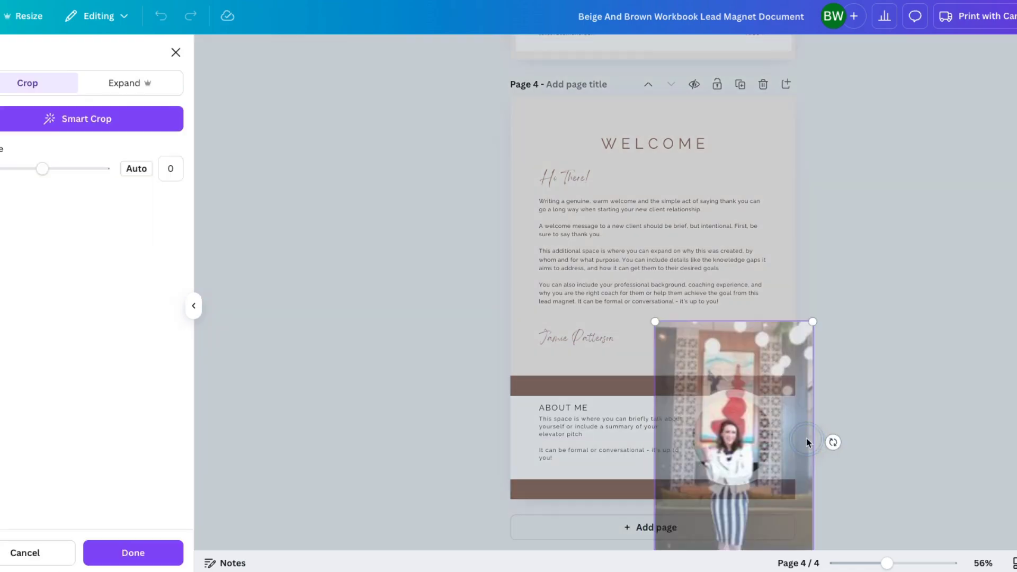
{"action": "left_click", "coordinate": [819, 440]}
Step: Change the "WELCOME" heading on the last page to "THANK YOU!"
{"action": "left_click", "coordinate": [588, 431]}
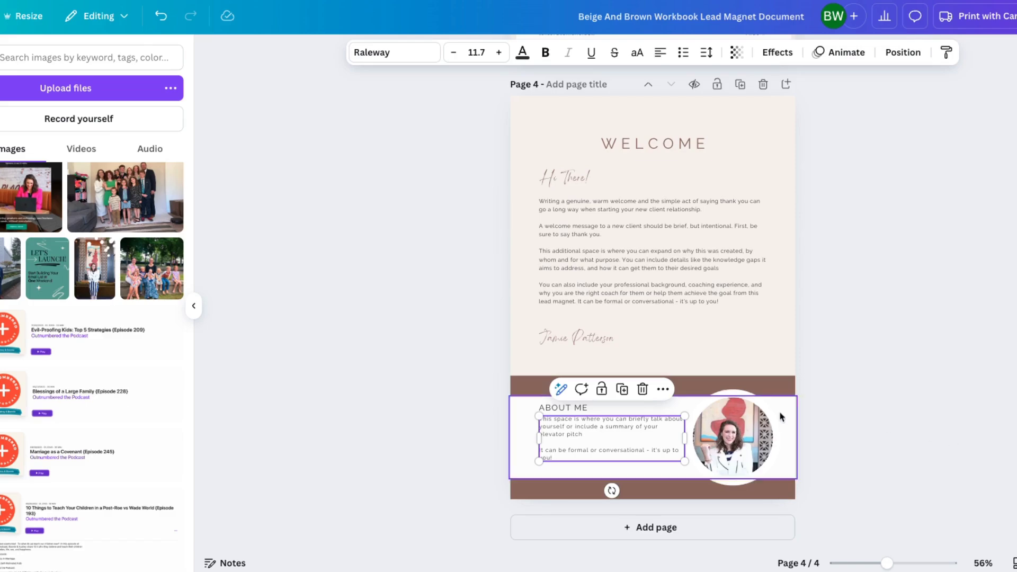
{"action": "left_click", "coordinate": [651, 263]}
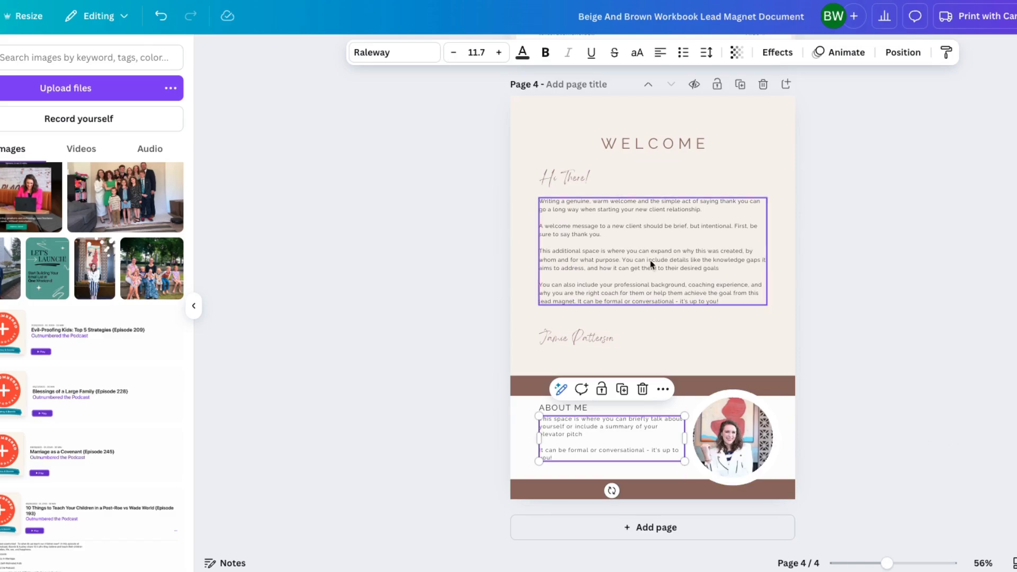
{"action": "double_click", "coordinate": [661, 143]}
{"action": "type", "text": "THANK YOU!"}
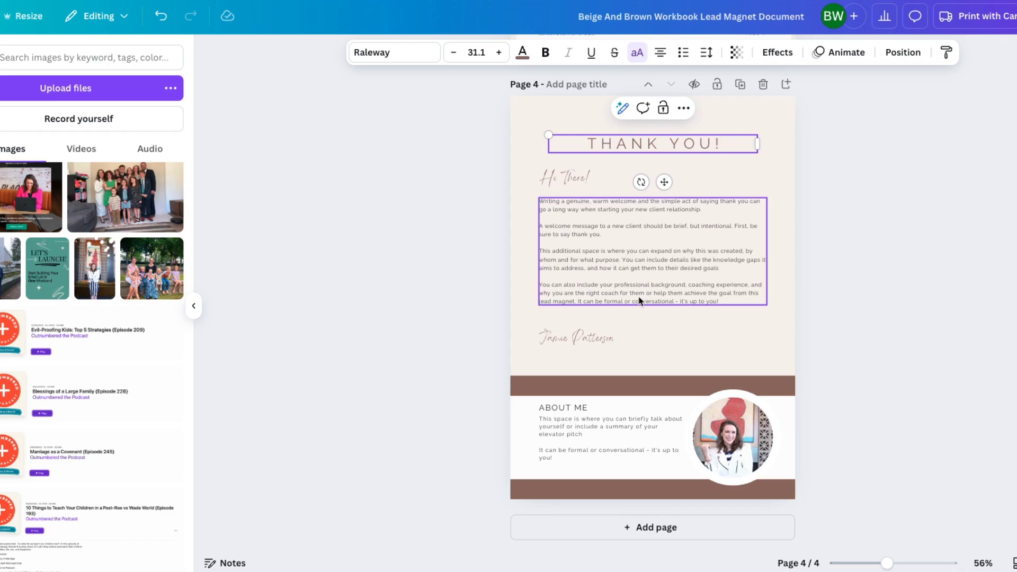
Step: Move the letter's body text up slightly and add a heading reading "JOIN MY FB GROUP" between it and the signature
{"action": "left_click", "coordinate": [559, 339]}
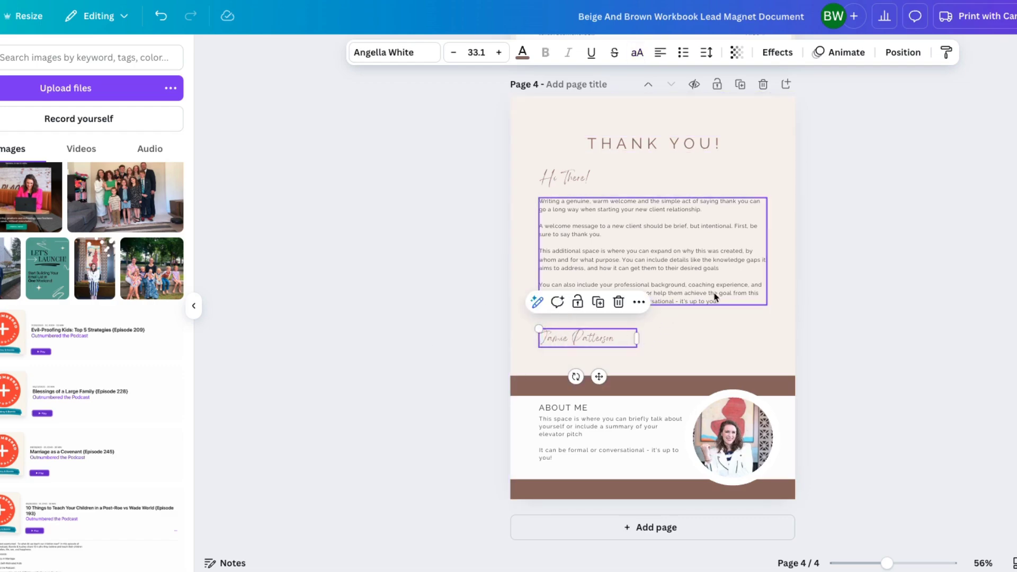
{"action": "left_click_drag", "start_coordinate": [715, 297], "coordinate": [715, 290]}
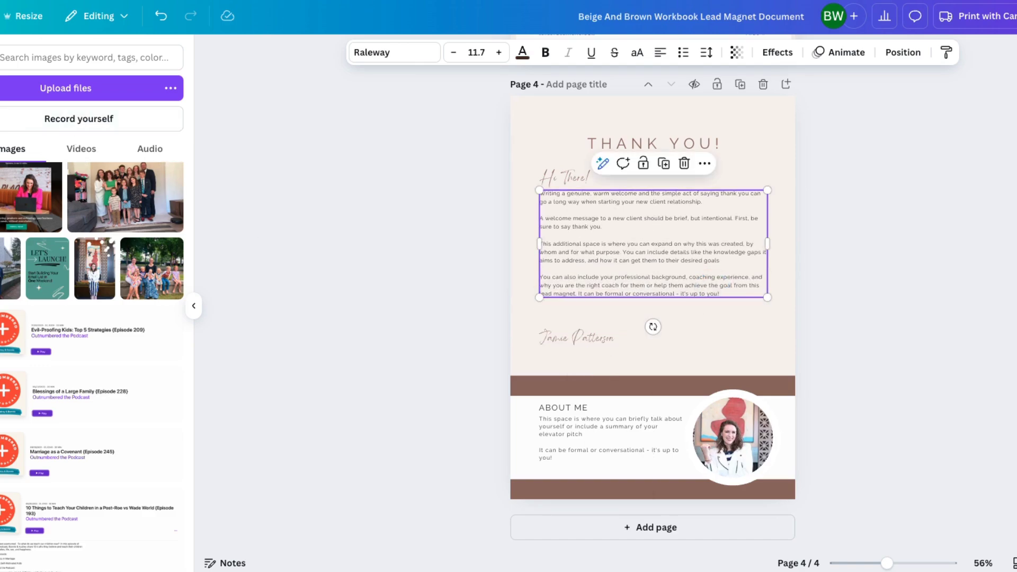
{"action": "left_click", "coordinate": [0, 152]}
{"action": "left_click", "coordinate": [30, 189]}
{"action": "type", "text": "JOIN MY FB GROUP"}
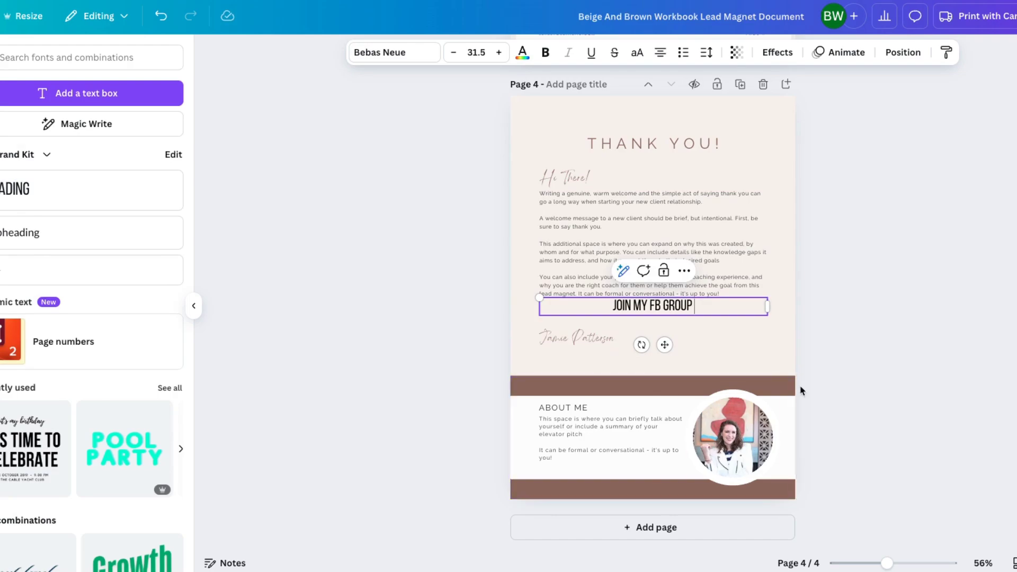
Step: Move the "JOIN MY FB GROUP" heading down slightly so it sits clear of the letter's body text
{"action": "left_click_drag", "start_coordinate": [665, 345], "coordinate": [660, 354]}
{"action": "left_click", "coordinate": [887, 313]}
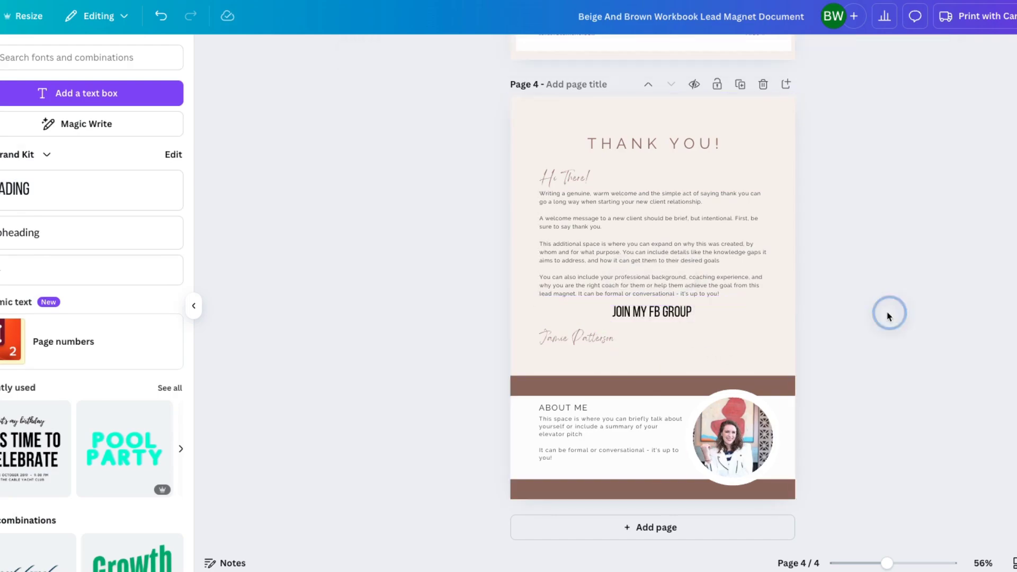
Step: View the hyperlink options for the "JOIN MY FB GROUP" heading text and dismiss them without entering a link
{"action": "left_click", "coordinate": [688, 311]}
{"action": "left_click_drag", "start_coordinate": [694, 313], "coordinate": [612, 312]}
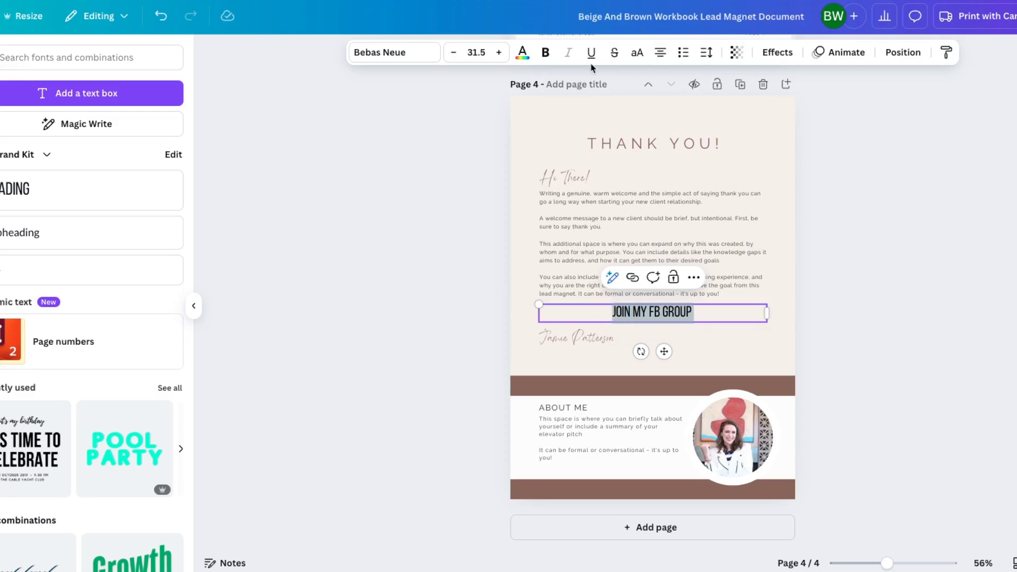
{"action": "left_click", "coordinate": [633, 278]}
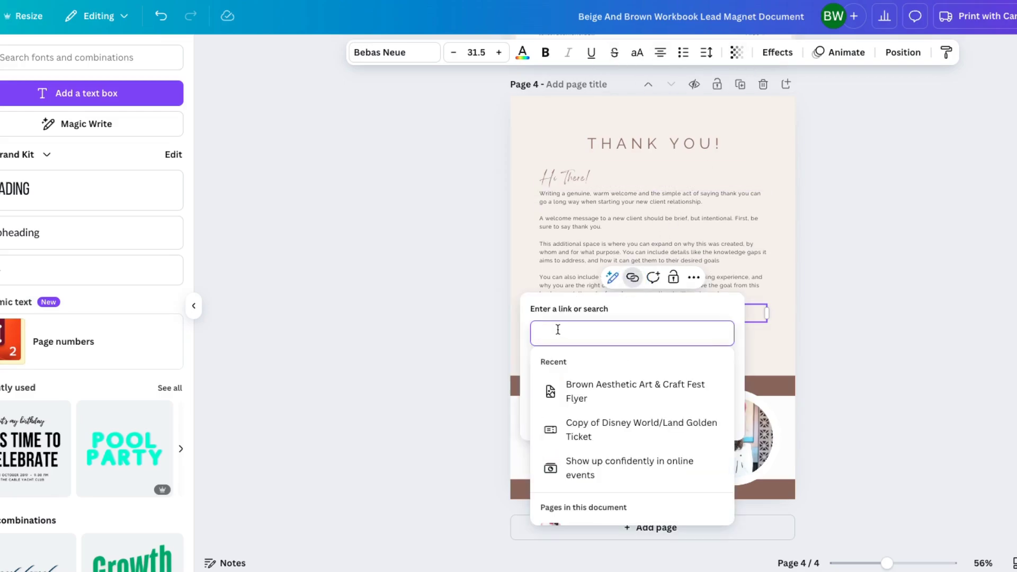
{"action": "left_click", "coordinate": [942, 322]}
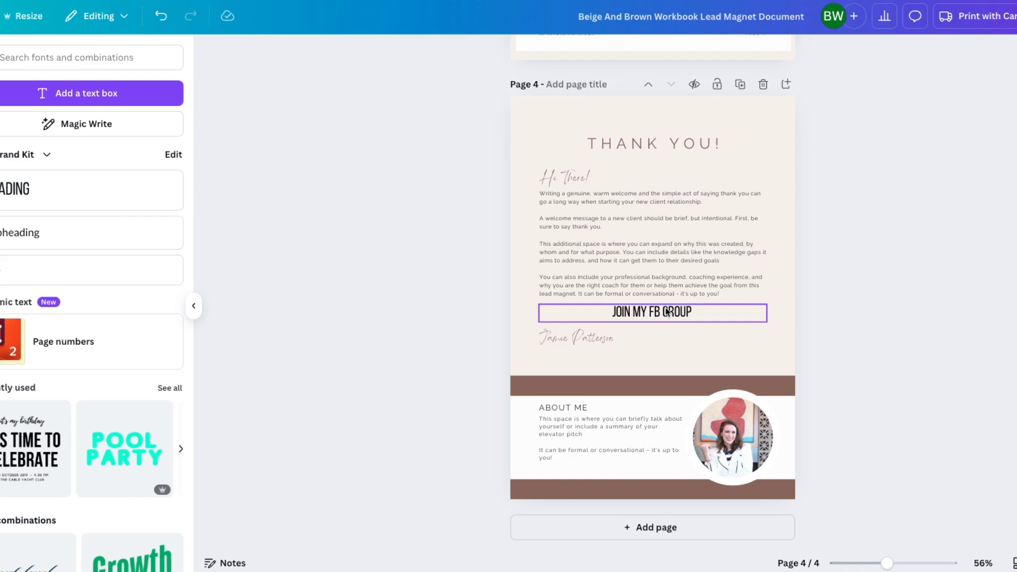
{"action": "left_click", "coordinate": [941, 182]}
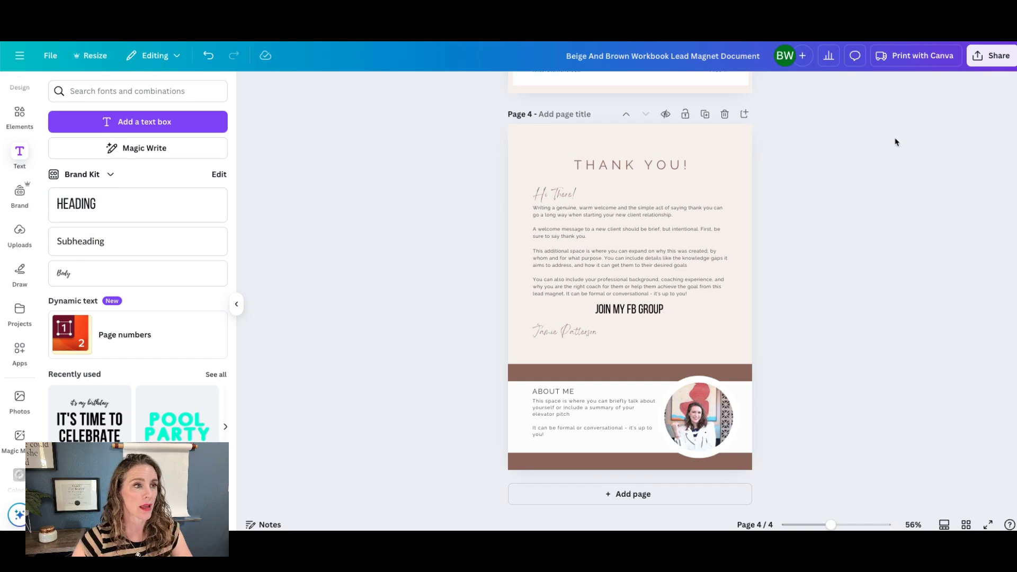
Step: Create a public view link for the workbook design and copy it
{"action": "left_click", "coordinate": [992, 59]}
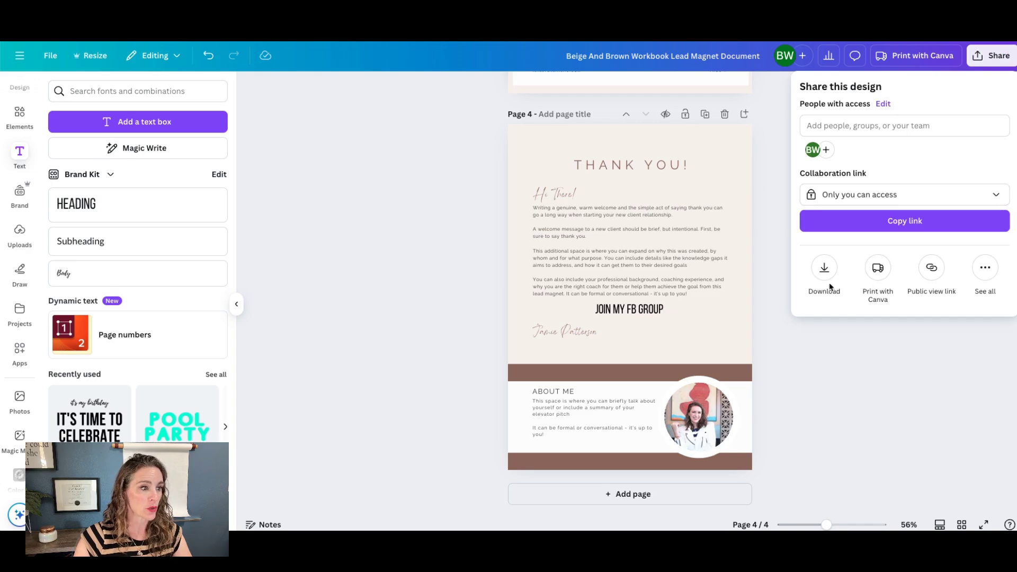
{"action": "left_click", "coordinate": [933, 272]}
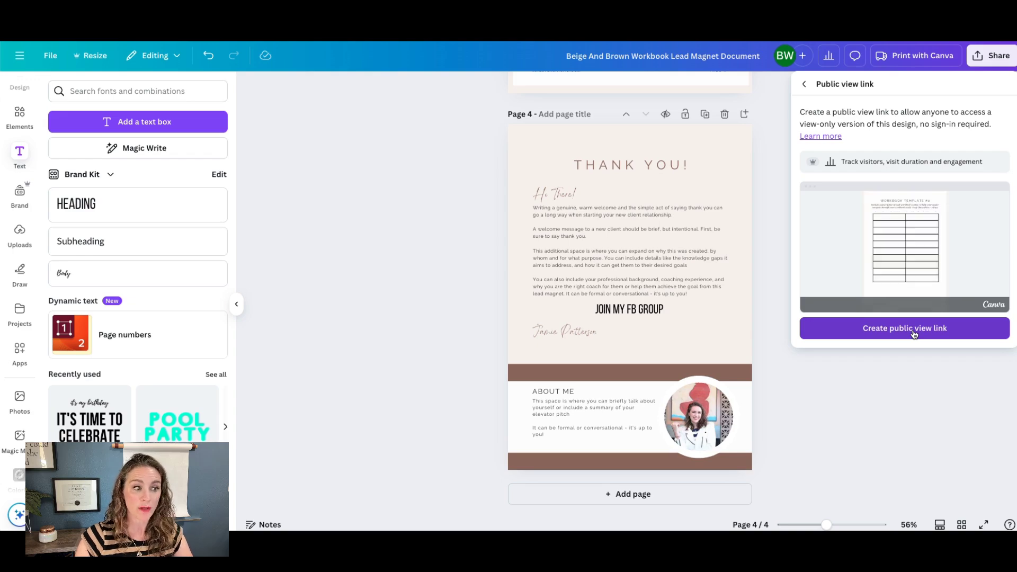
{"action": "left_click", "coordinate": [915, 330]}
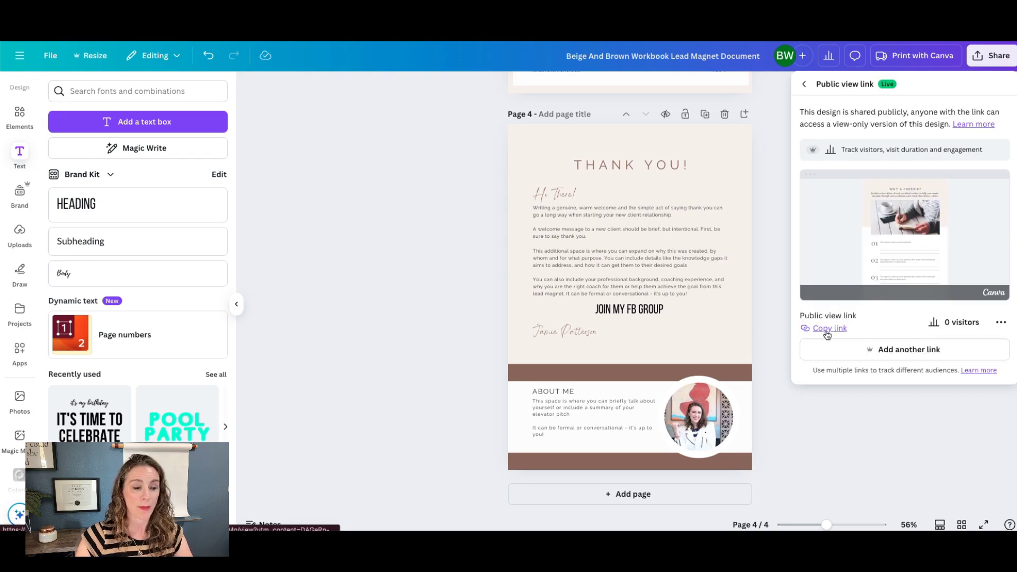
{"action": "left_click", "coordinate": [828, 329]}
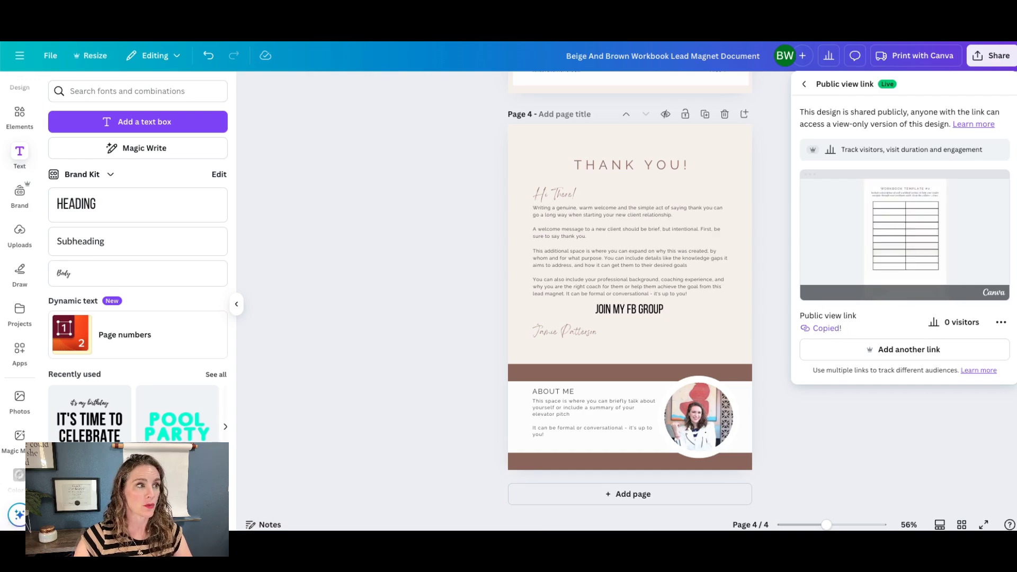
Step: Open the copied public view link in a new browser tab to preview the published freebie
{"action": "key", "text": "super+t"}
{"action": "key", "text": "super+v"}
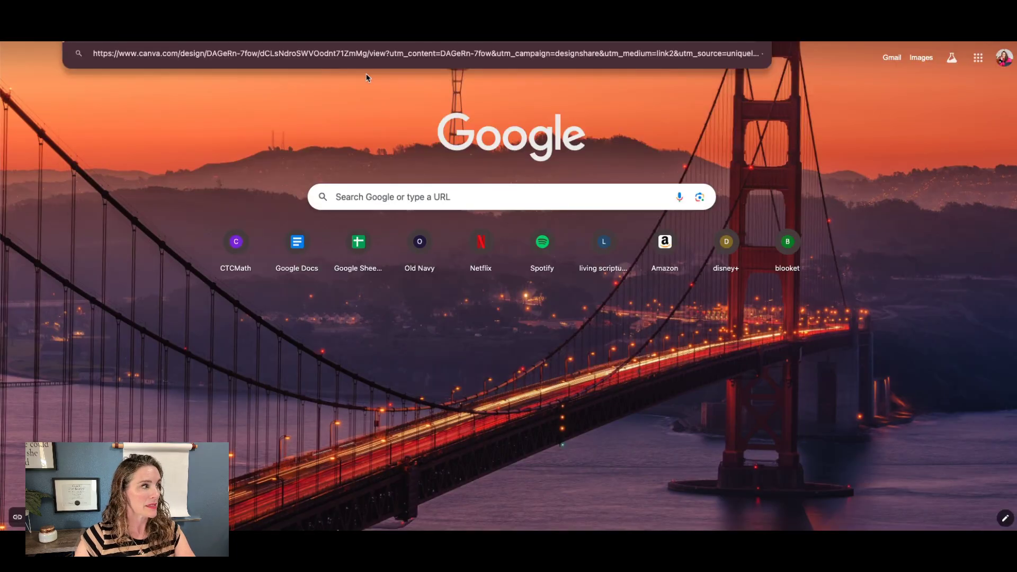
{"action": "key", "text": "Return"}
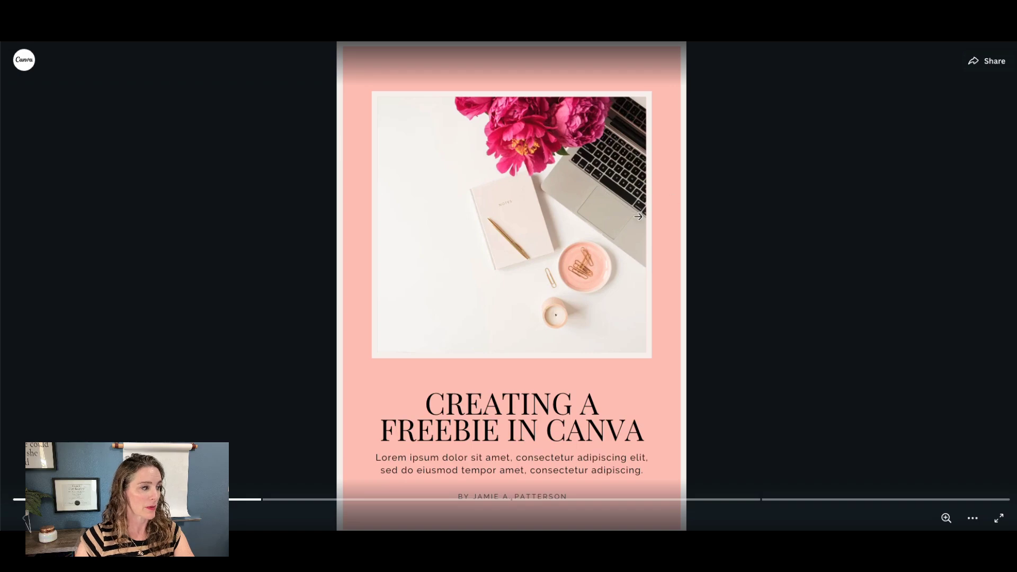